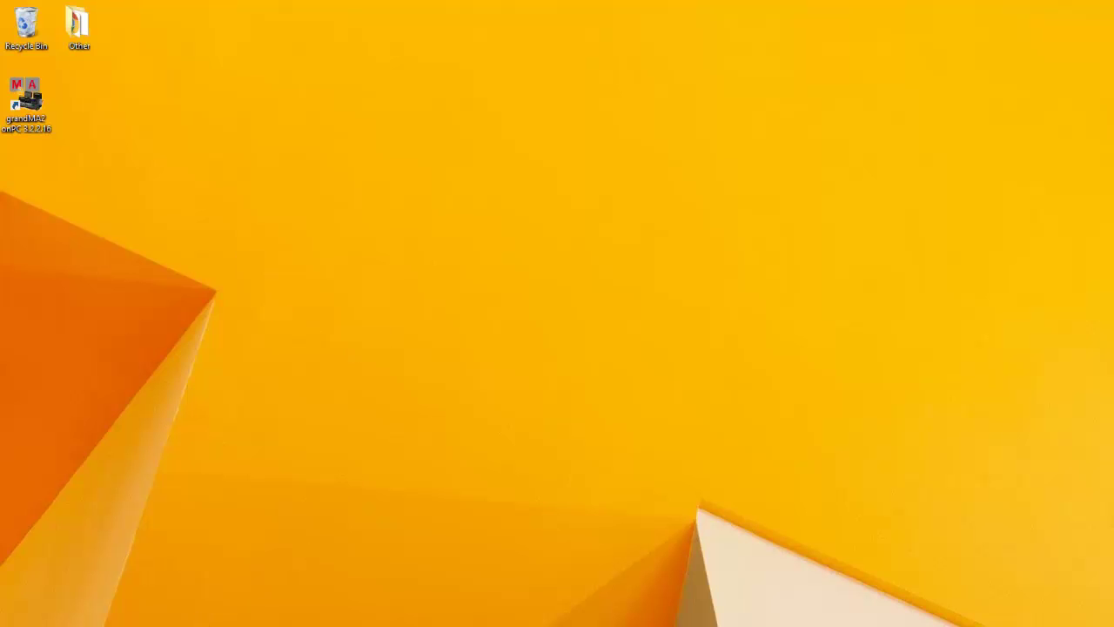
- Download the GMA2Tools v1.0.1 setup archive (needs grandMA2 3.2.2.13+) and open it in WinRAR
{"action": "left_click", "coordinate": [26, 103]}
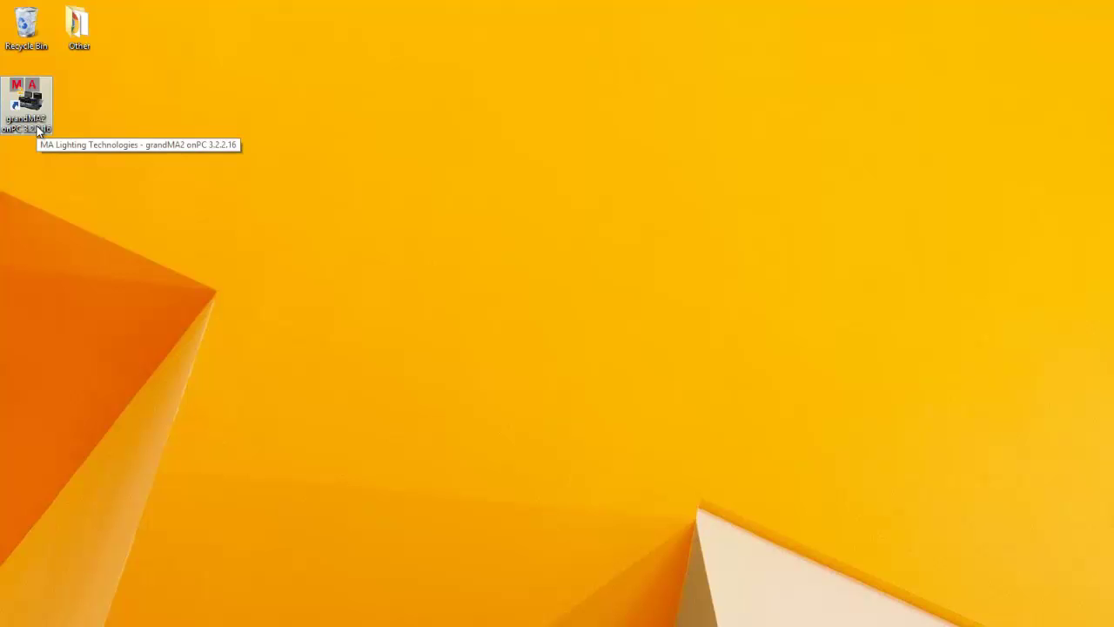
{"action": "left_click", "coordinate": [95, 149]}
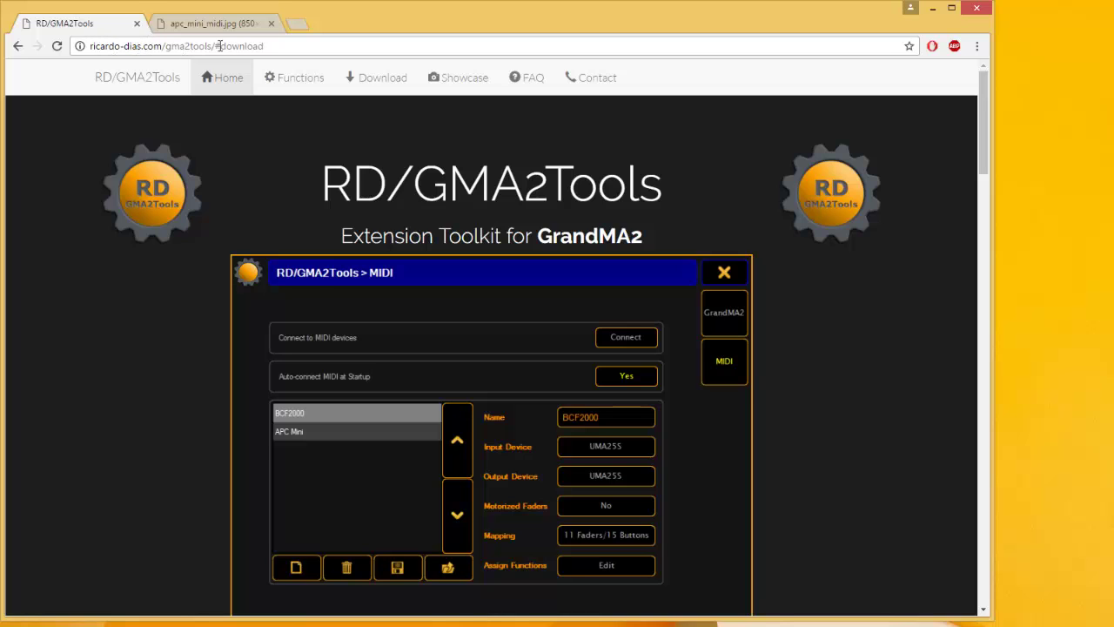
{"action": "left_click", "coordinate": [365, 79]}
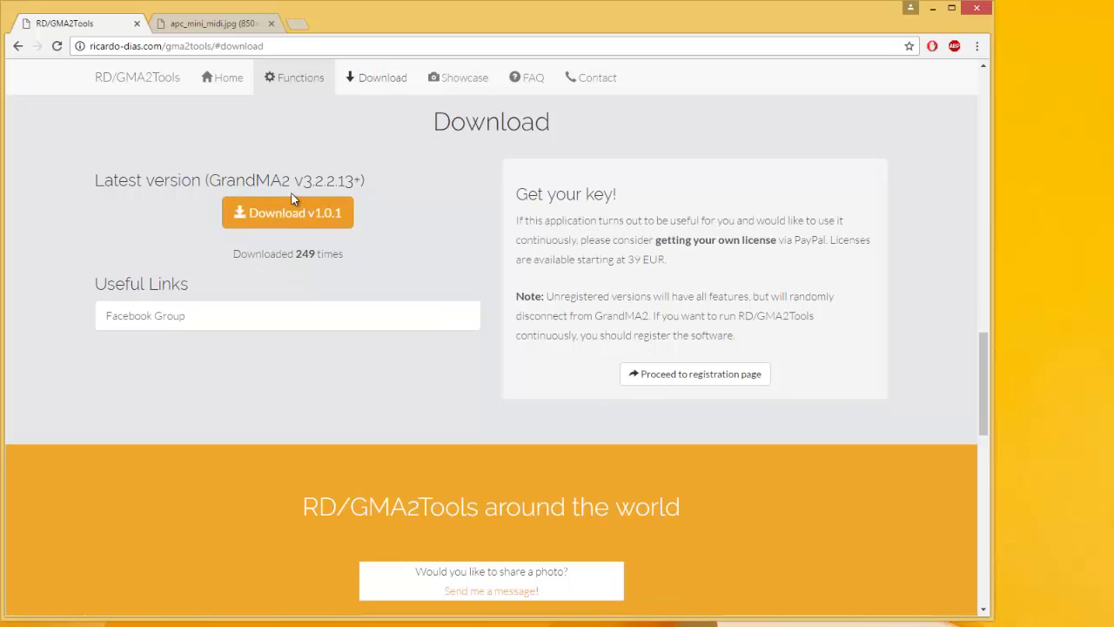
{"action": "left_click_drag", "start_coordinate": [294, 180], "coordinate": [355, 181]}
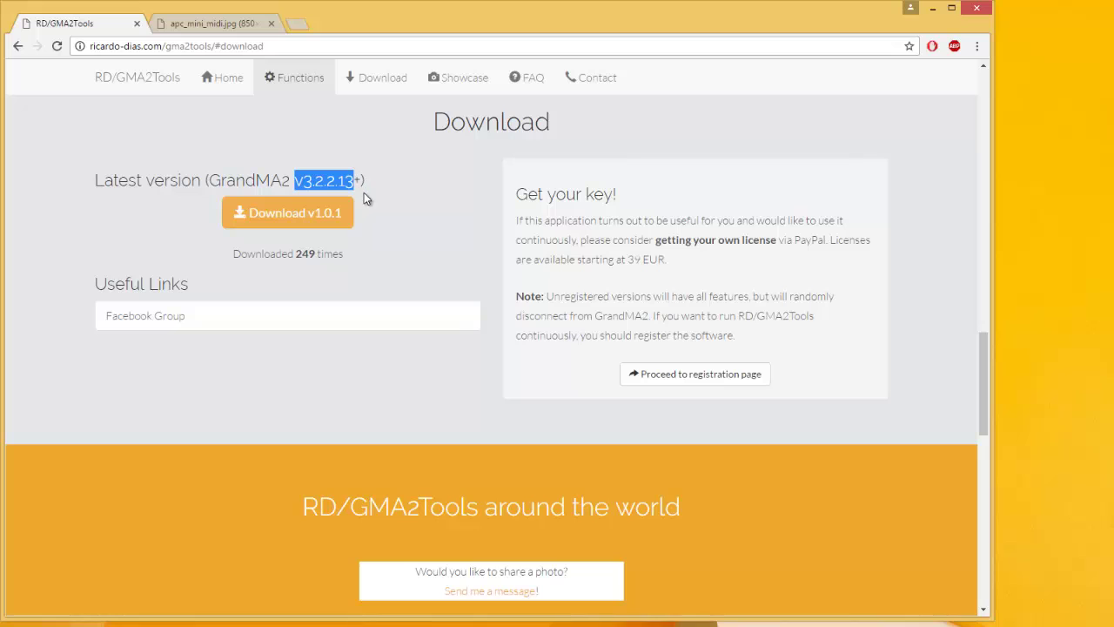
{"action": "left_click", "coordinate": [268, 218]}
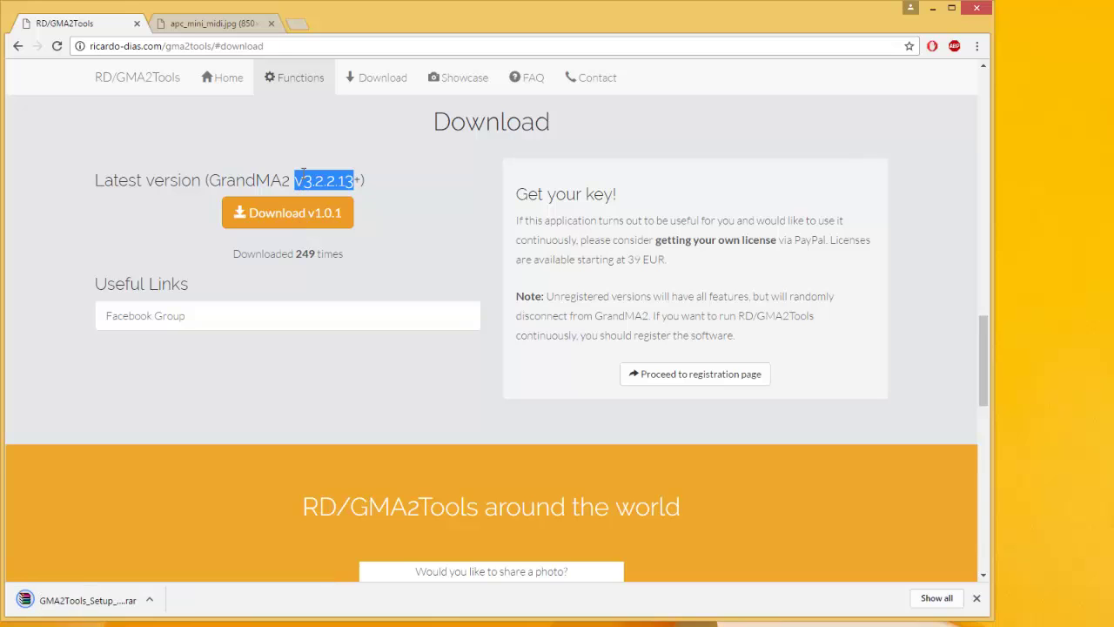
{"action": "left_click", "coordinate": [344, 178]}
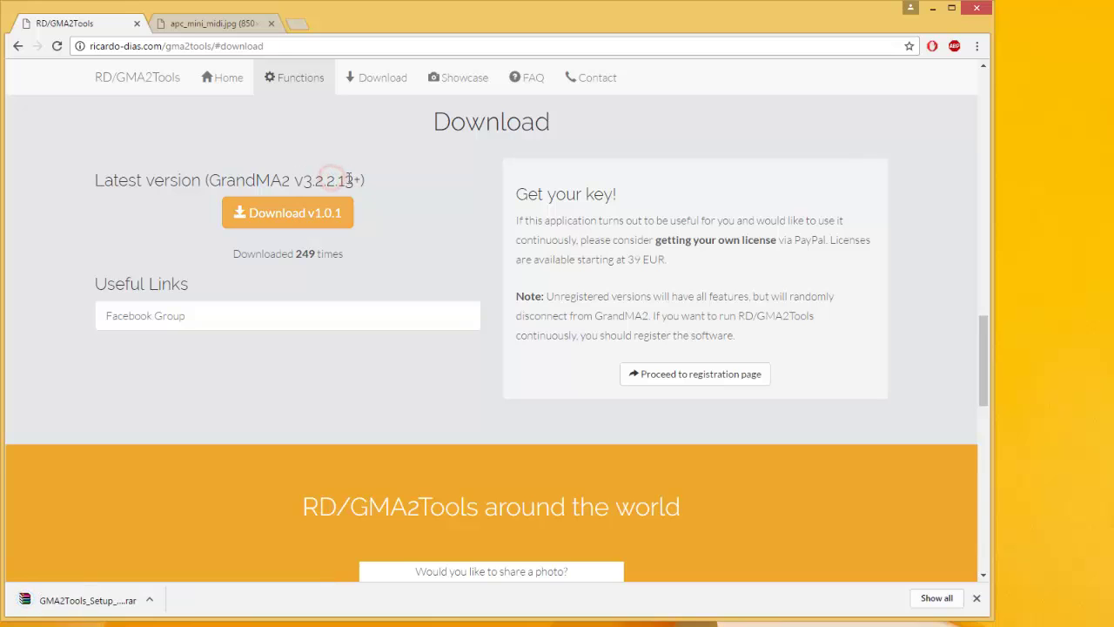
{"action": "left_click_drag", "start_coordinate": [353, 179], "coordinate": [302, 180]}
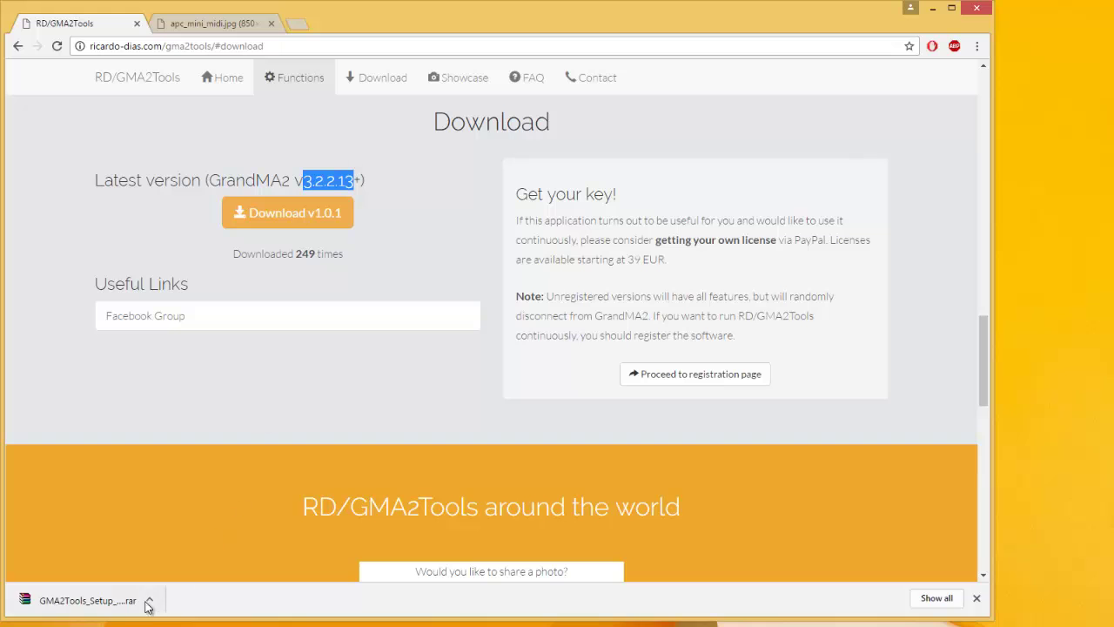
{"action": "left_click", "coordinate": [96, 600]}
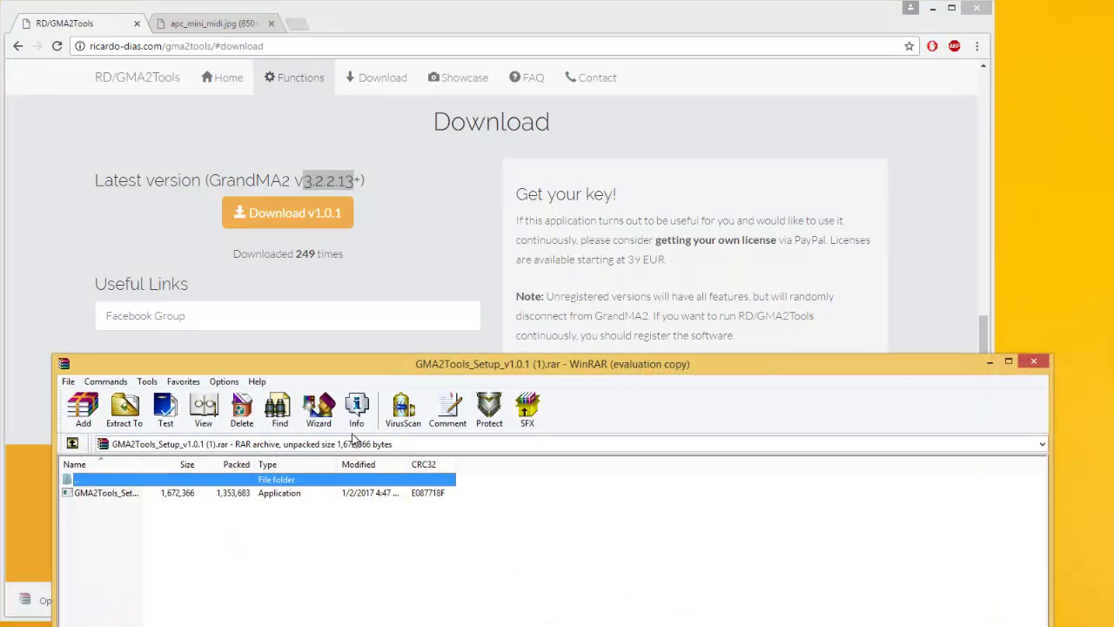
- Run GMA2Tools_Setup from the WinRAR archive, allowing the unverified program to start
{"action": "double_click", "coordinate": [424, 360]}
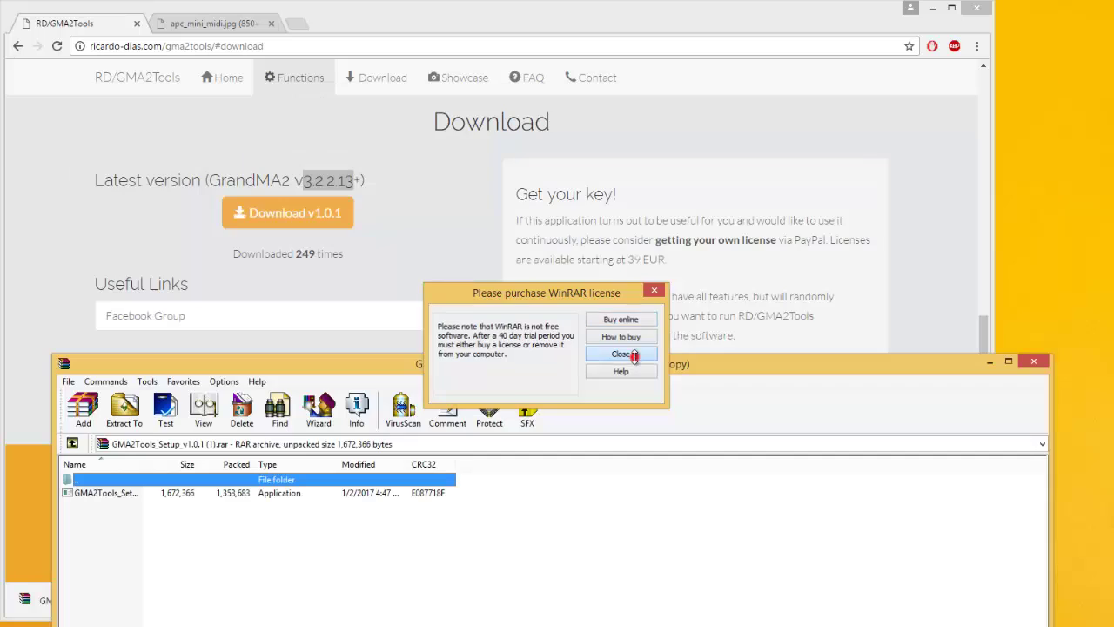
{"action": "left_click", "coordinate": [620, 353]}
{"action": "double_click", "coordinate": [465, 364]}
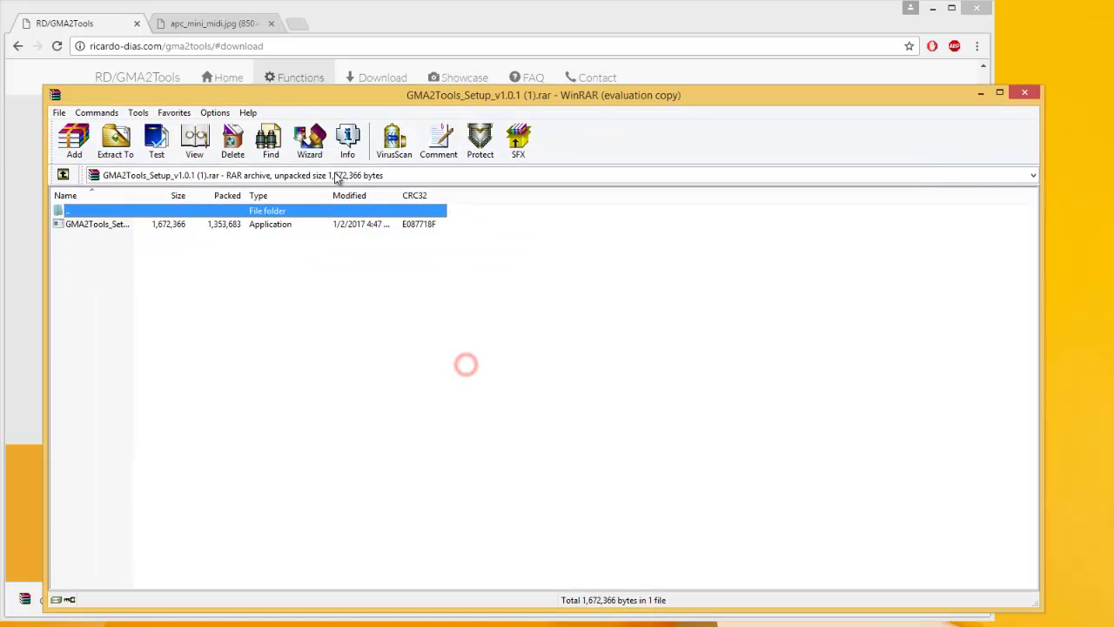
{"action": "double_click", "coordinate": [149, 223]}
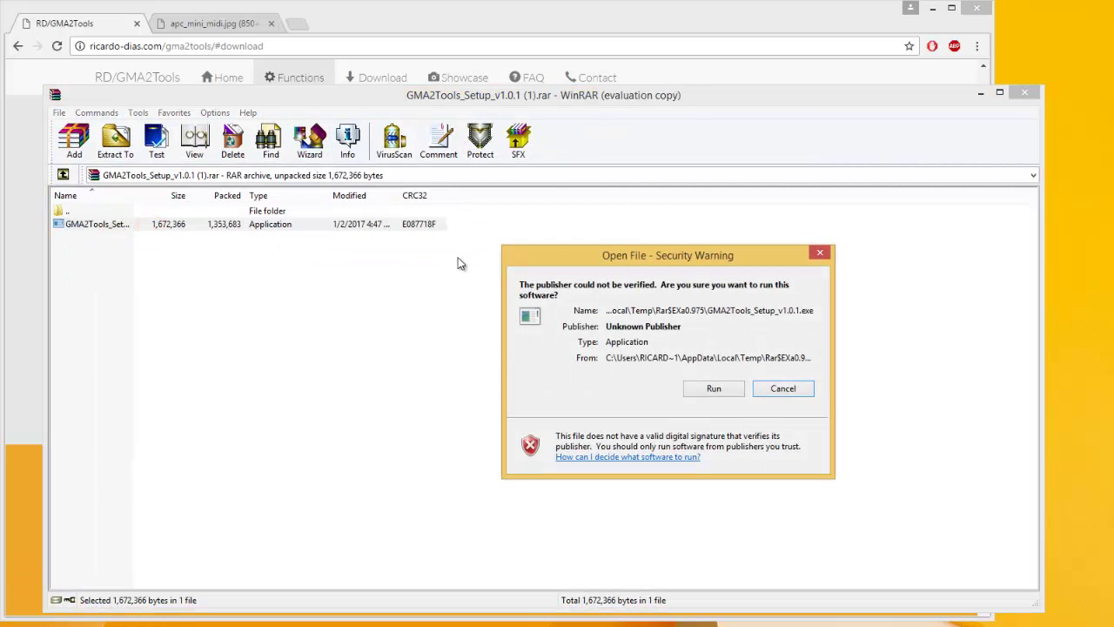
{"action": "left_click", "coordinate": [722, 388]}
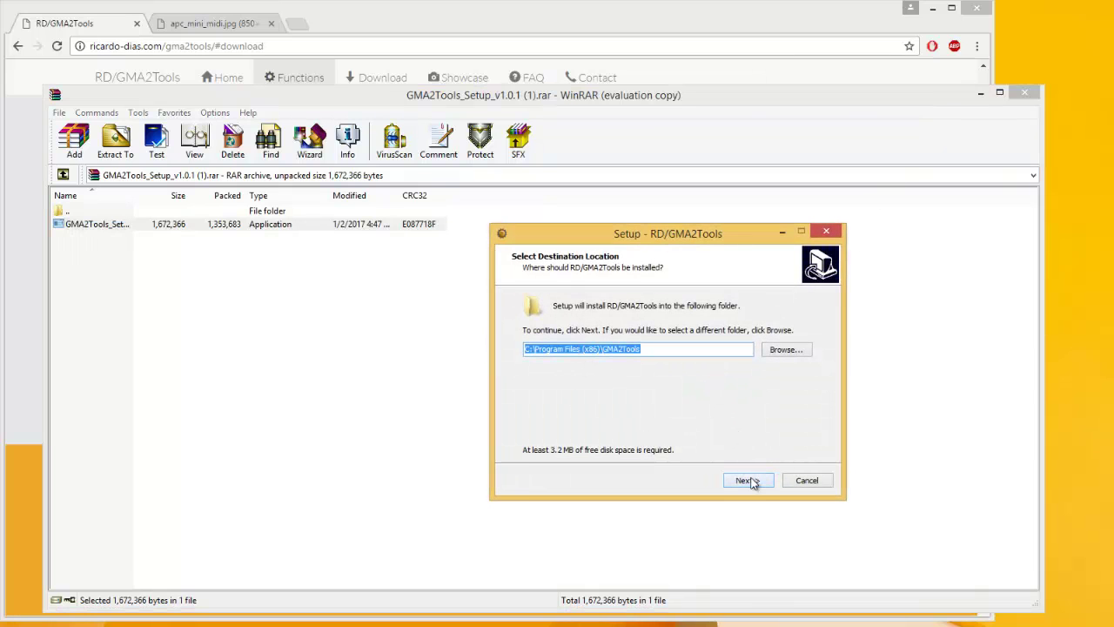
- Install into C:\Program Files (x86)\GMA2Tools with a desktop shortcut, skip launching, and close WinRAR
{"action": "left_click", "coordinate": [740, 485]}
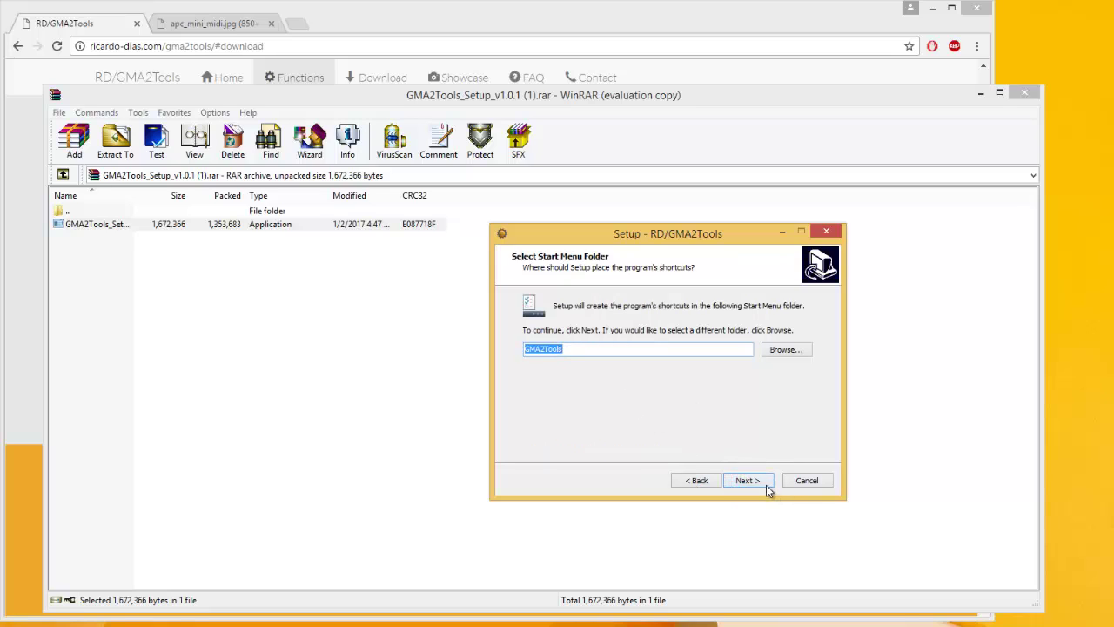
{"action": "left_click", "coordinate": [765, 484]}
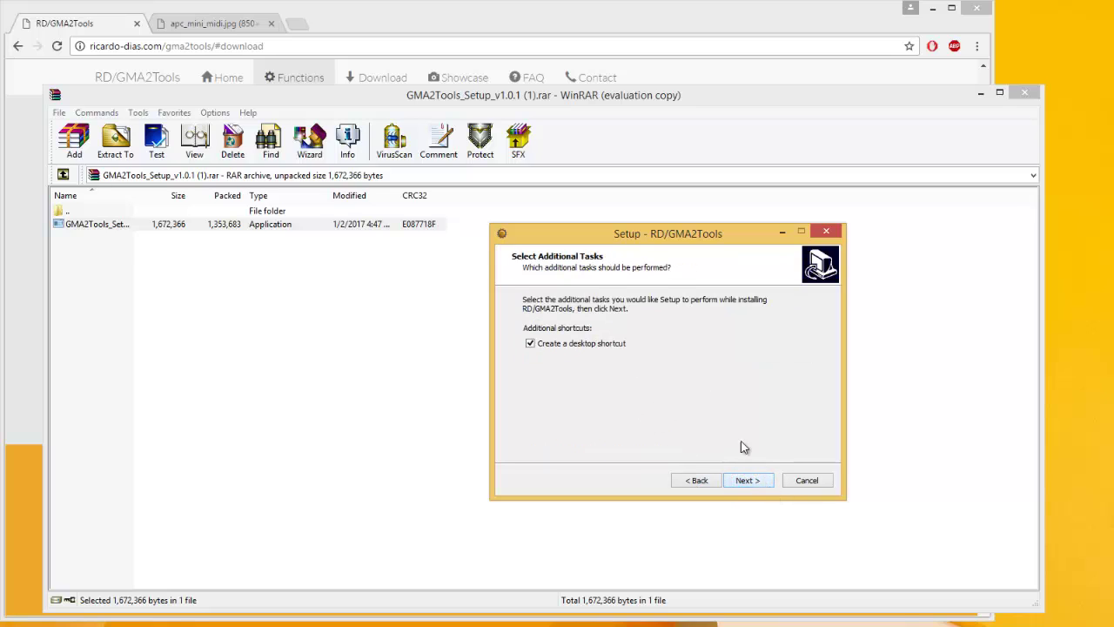
{"action": "left_click", "coordinate": [751, 479]}
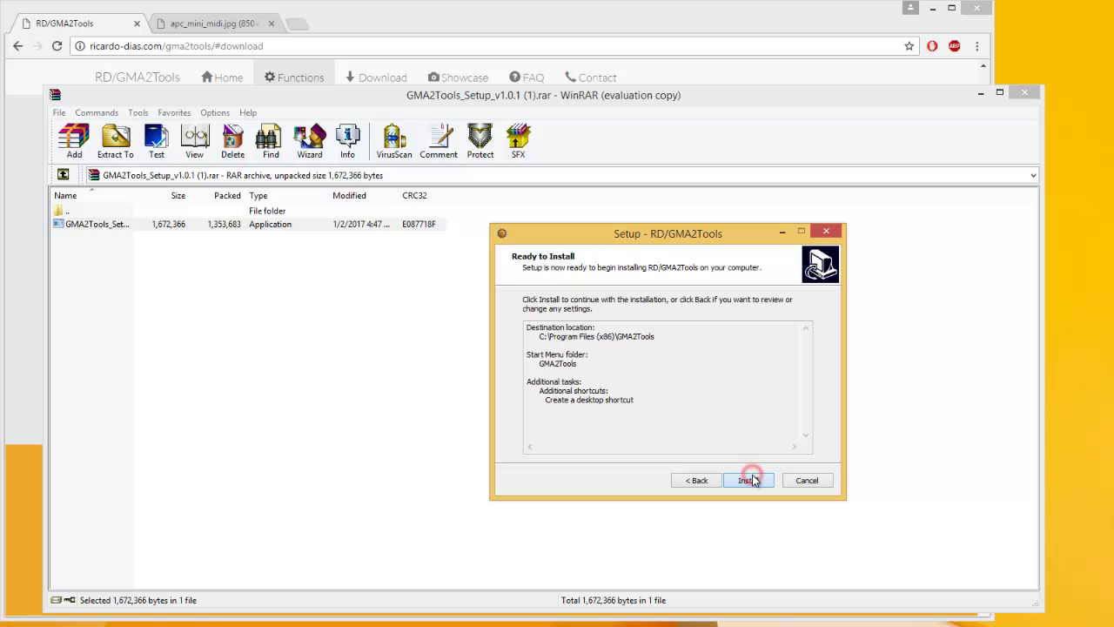
{"action": "left_click", "coordinate": [750, 483]}
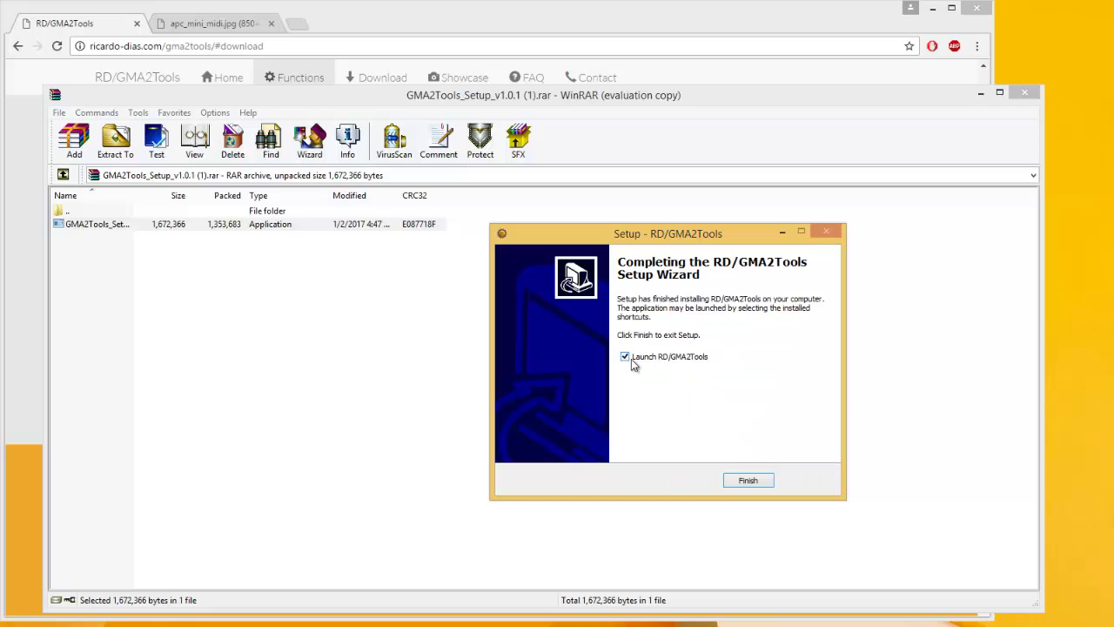
{"action": "left_click", "coordinate": [624, 358]}
{"action": "left_click", "coordinate": [744, 484]}
{"action": "left_click", "coordinate": [1024, 92]}
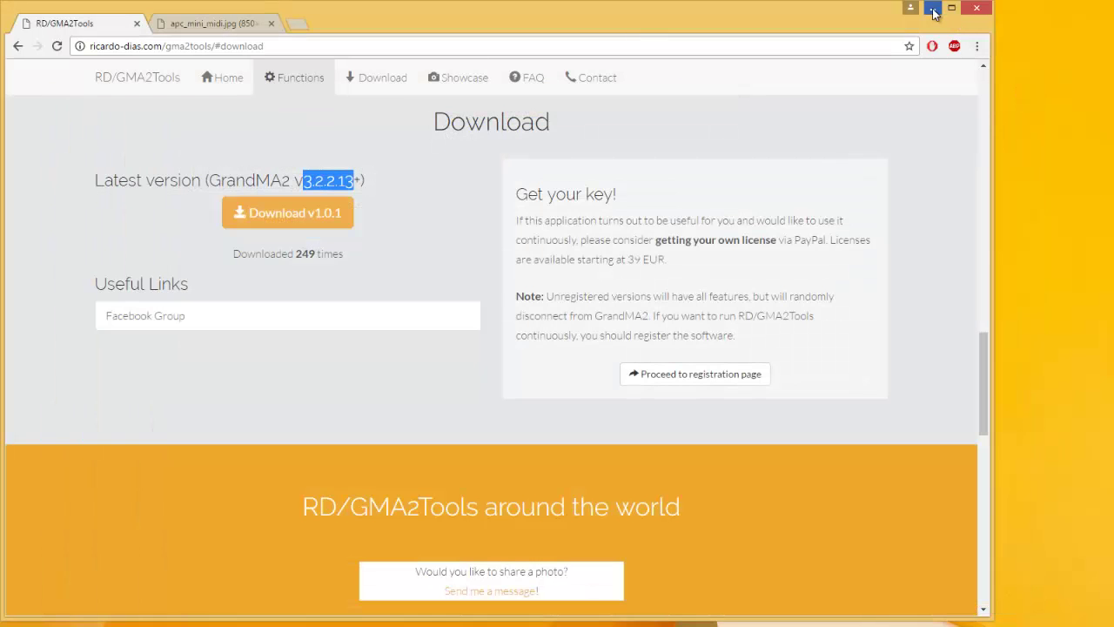
- Minimize the browser window to reveal the desktop
{"action": "left_click", "coordinate": [932, 10]}
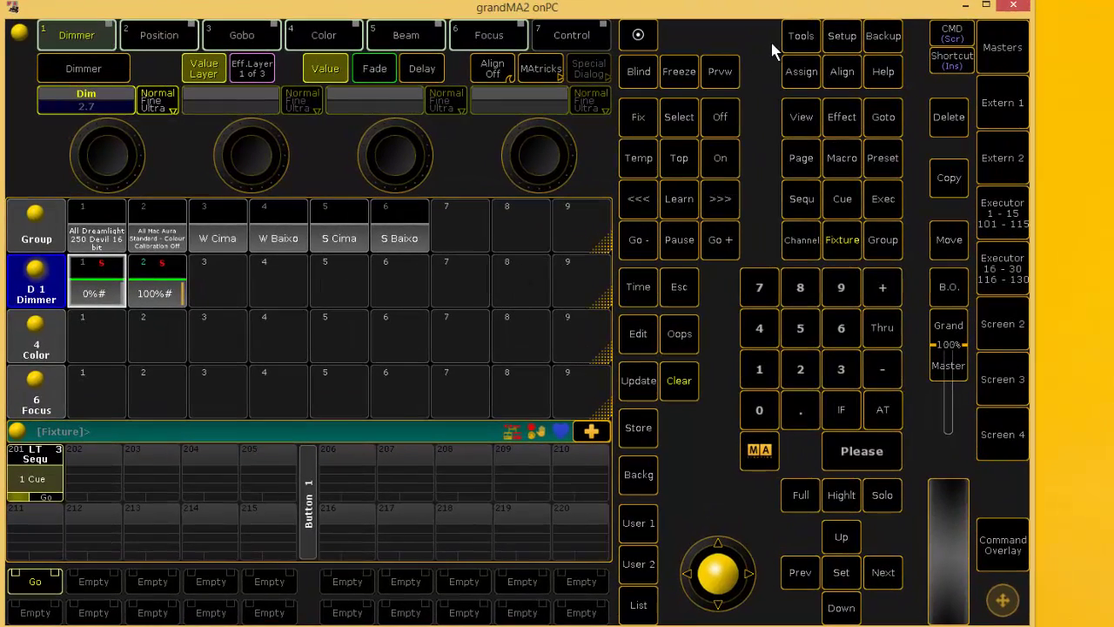
- In Setup's user settings, add a new user named 'remote' and give it a password
{"action": "left_click", "coordinate": [838, 39]}
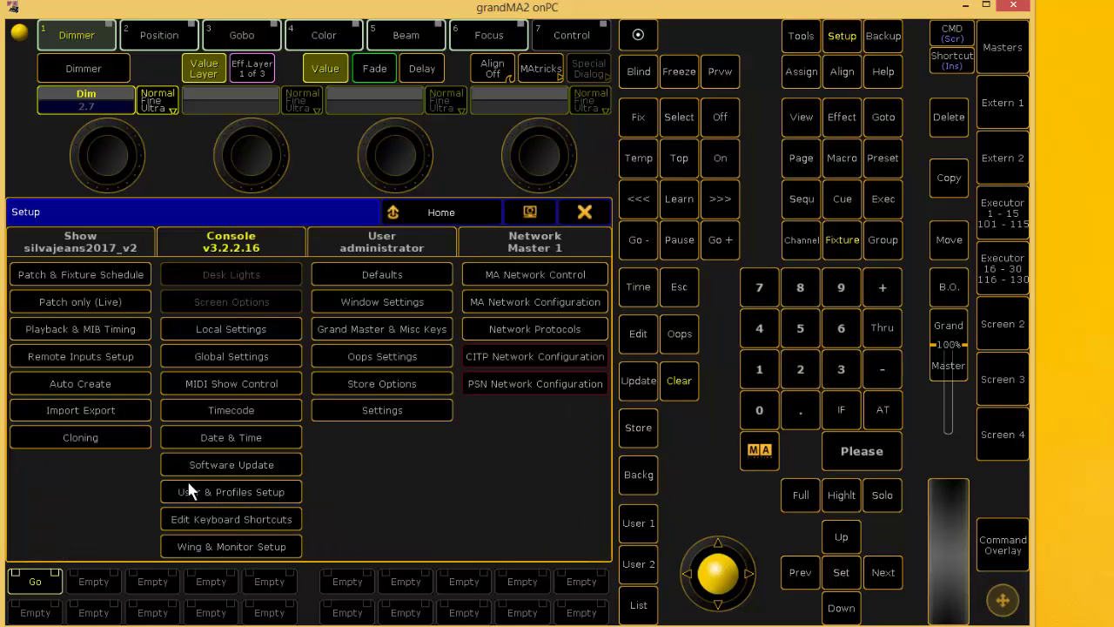
{"action": "left_click", "coordinate": [237, 490]}
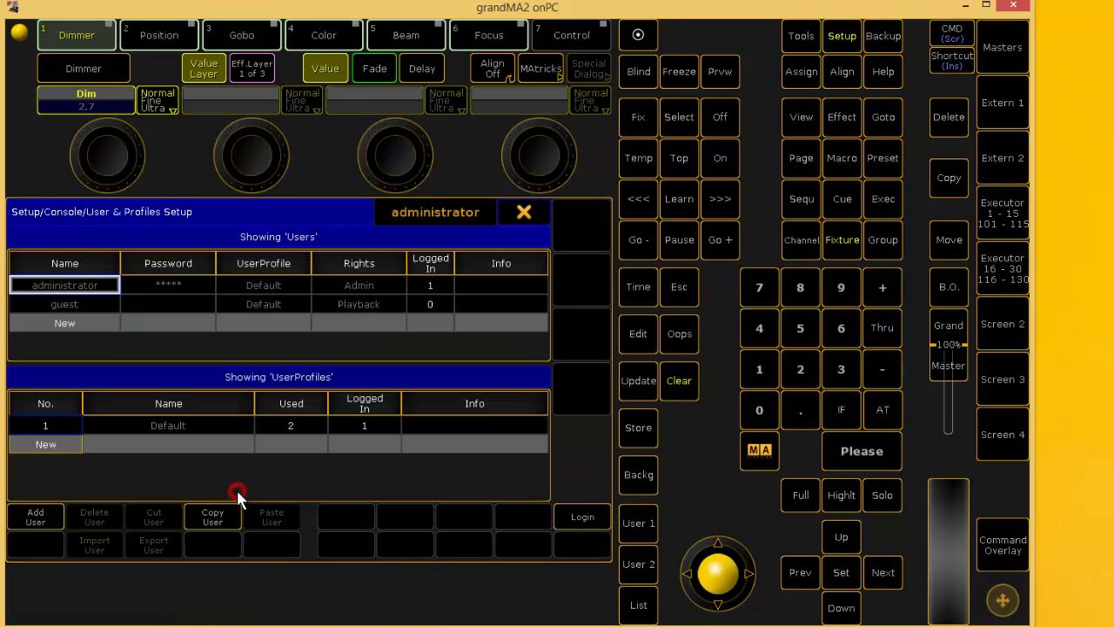
{"action": "left_click", "coordinate": [87, 321]}
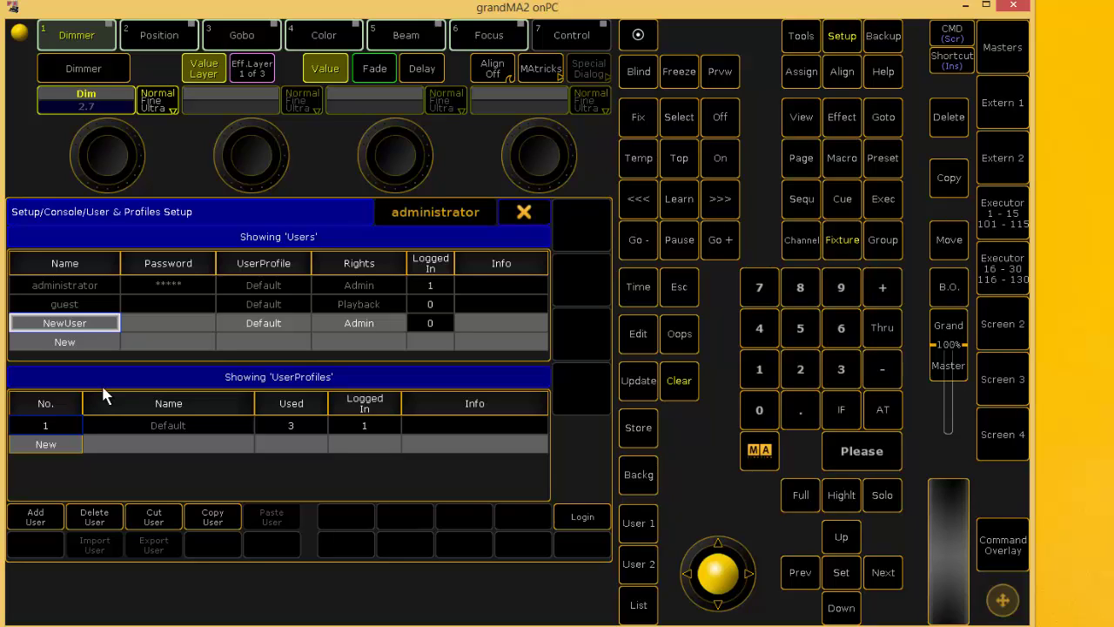
{"action": "key", "text": "Return"}
{"action": "key", "text": "Return"}
{"action": "key", "text": "Right"}
{"action": "key", "text": "Return"}
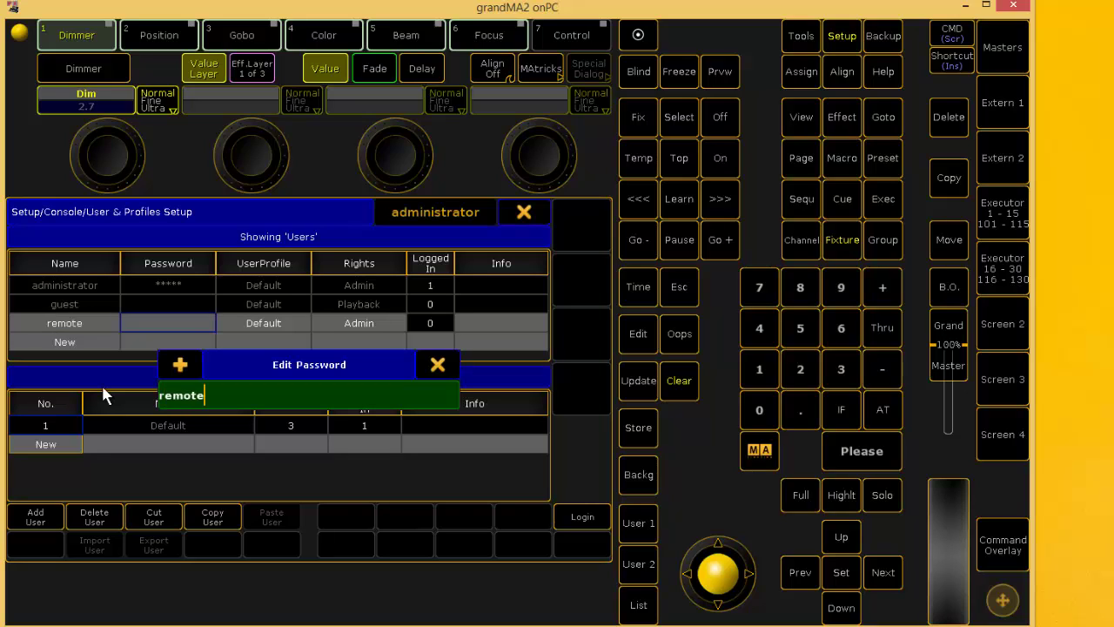
{"action": "key", "text": "Return"}
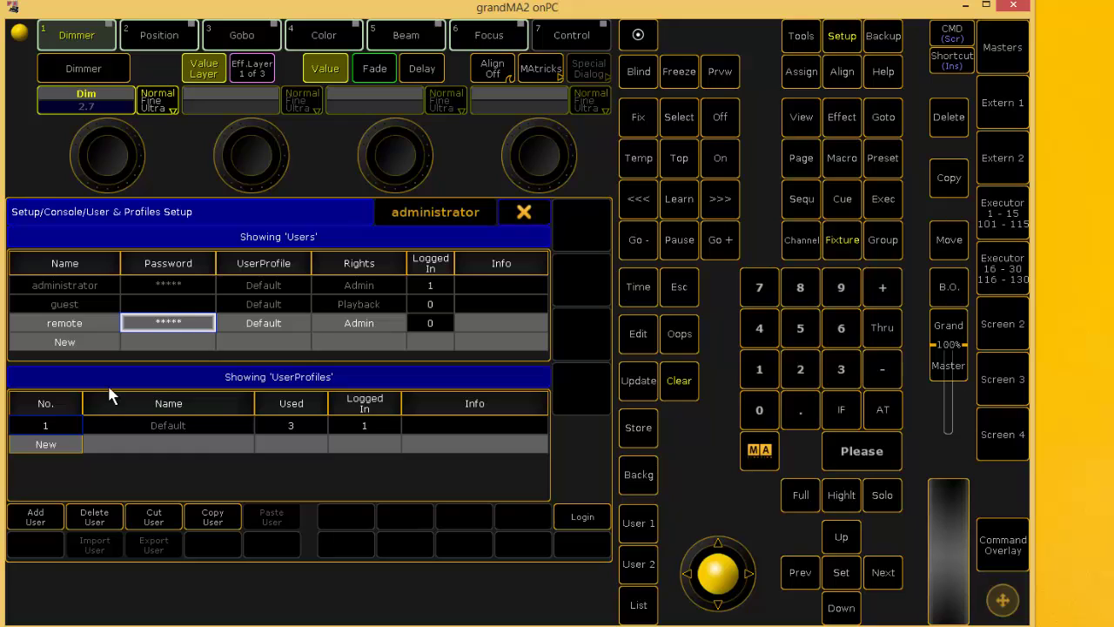
- Set Remotes to Login Enabled in Global Settings, then close Setup and minimize grandMA2
{"action": "left_click", "coordinate": [520, 213]}
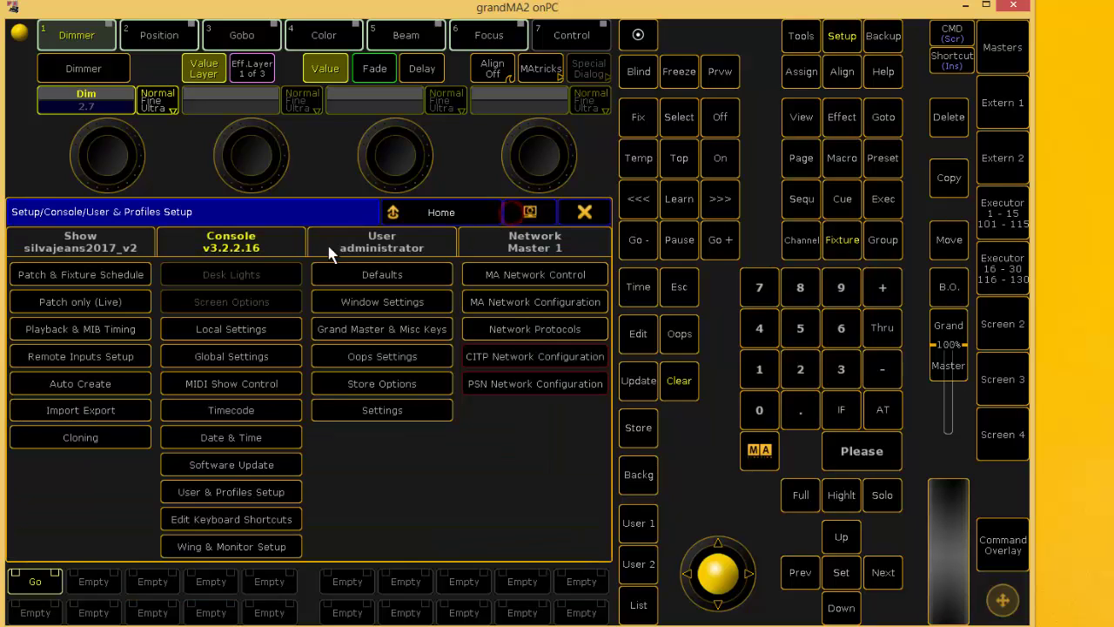
{"action": "left_click", "coordinate": [247, 357]}
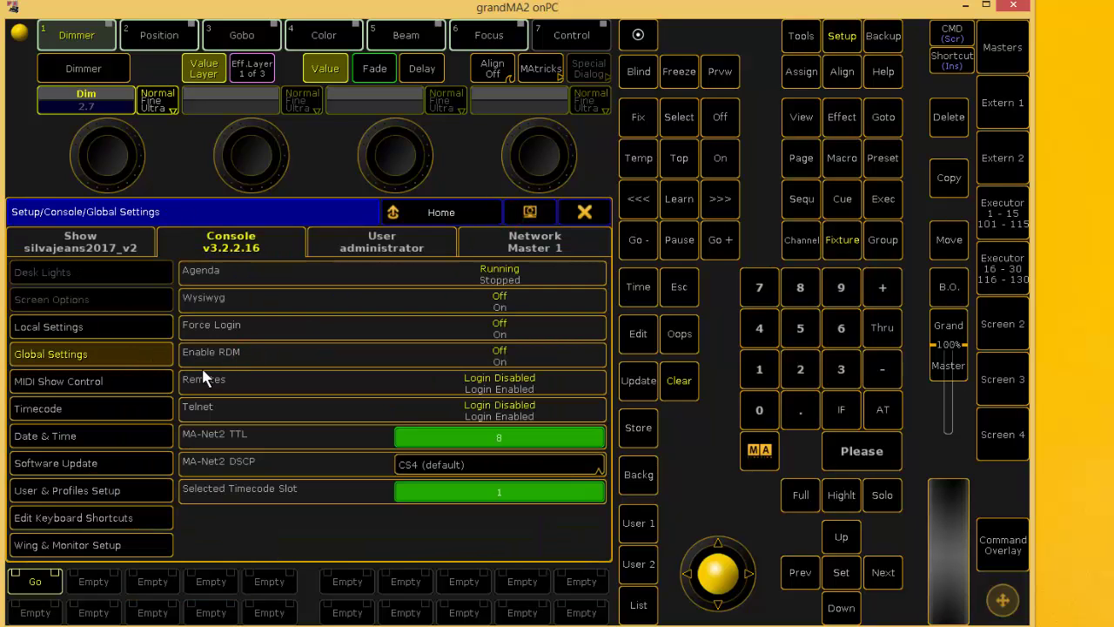
{"action": "left_click", "coordinate": [510, 391]}
{"action": "left_click", "coordinate": [584, 218]}
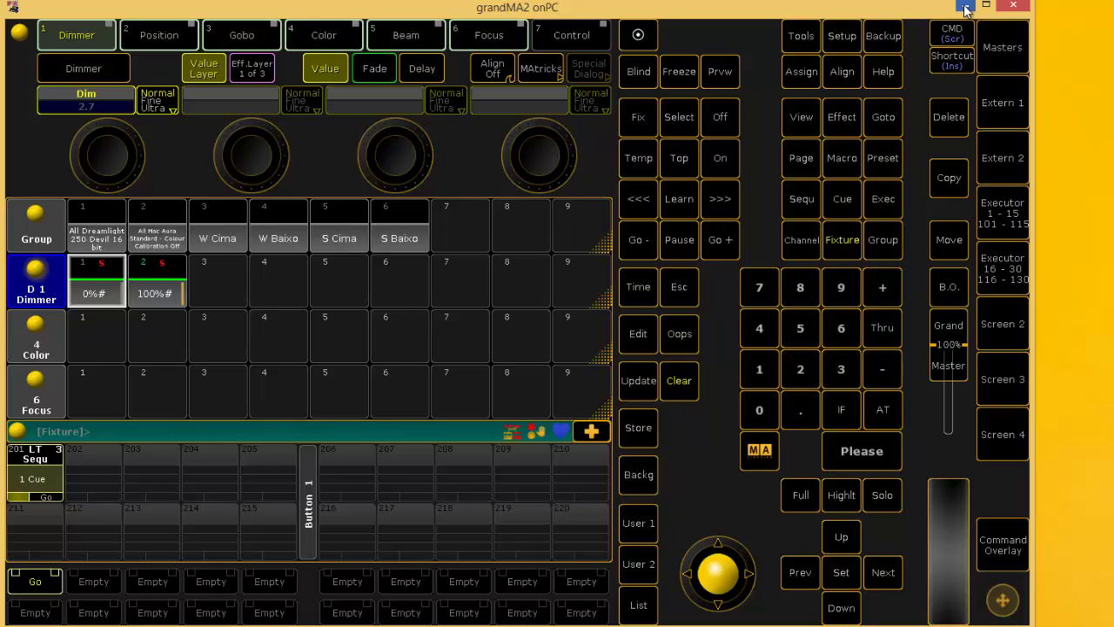
{"action": "left_click", "coordinate": [958, 5]}
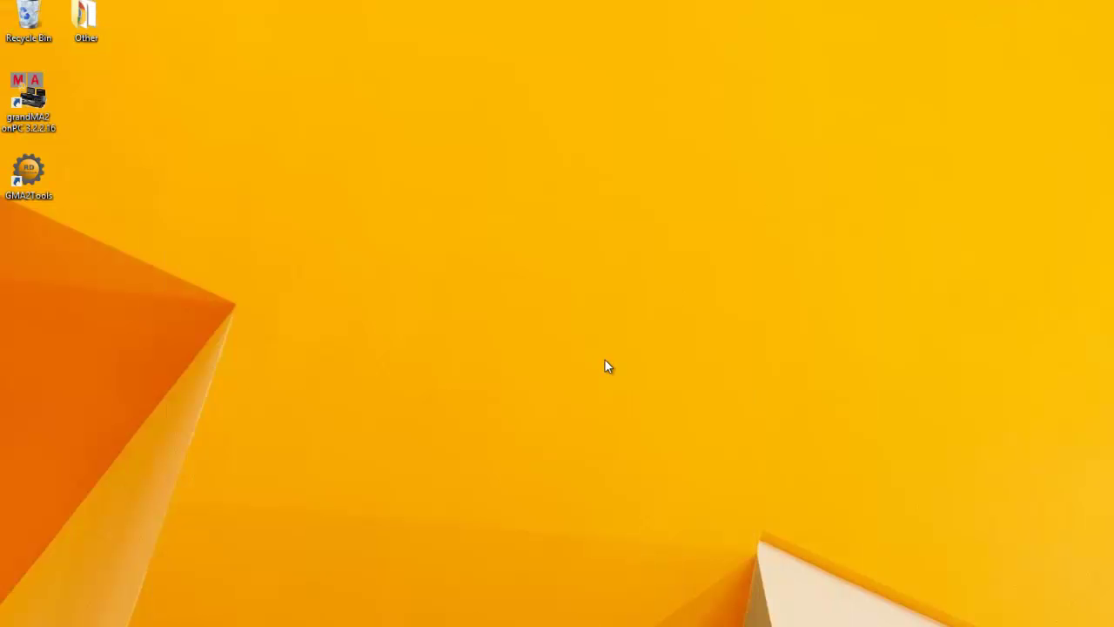
- Launch GMA2Tools, enter the remote user's credentials, connect to 127.0.0.1 as session 3, then disconnect
{"action": "double_click", "coordinate": [33, 193]}
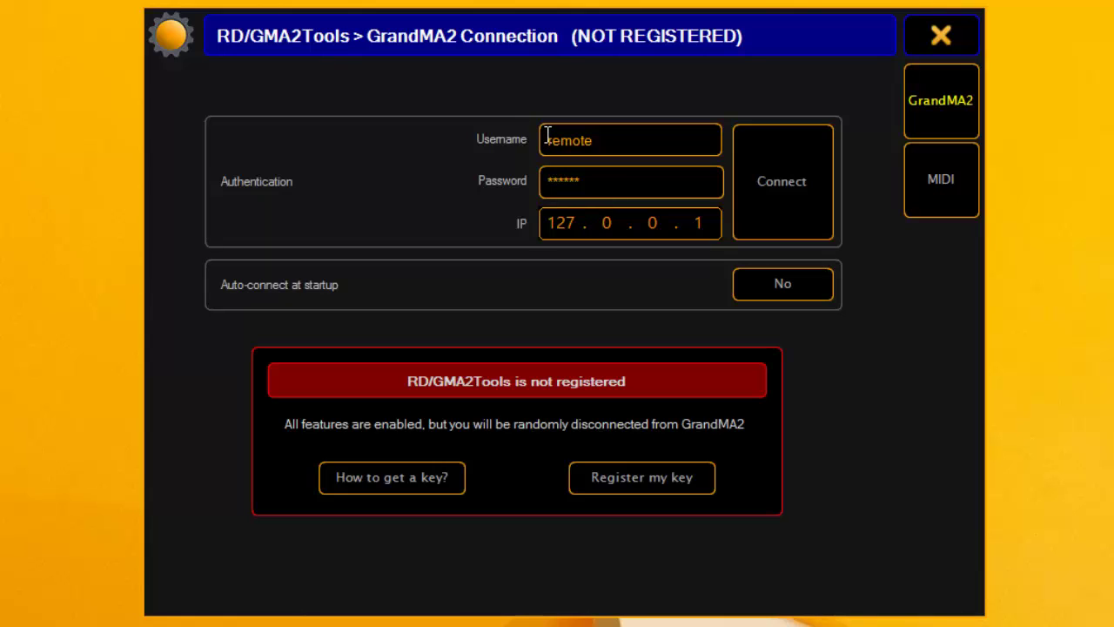
{"action": "double_click", "coordinate": [608, 138]}
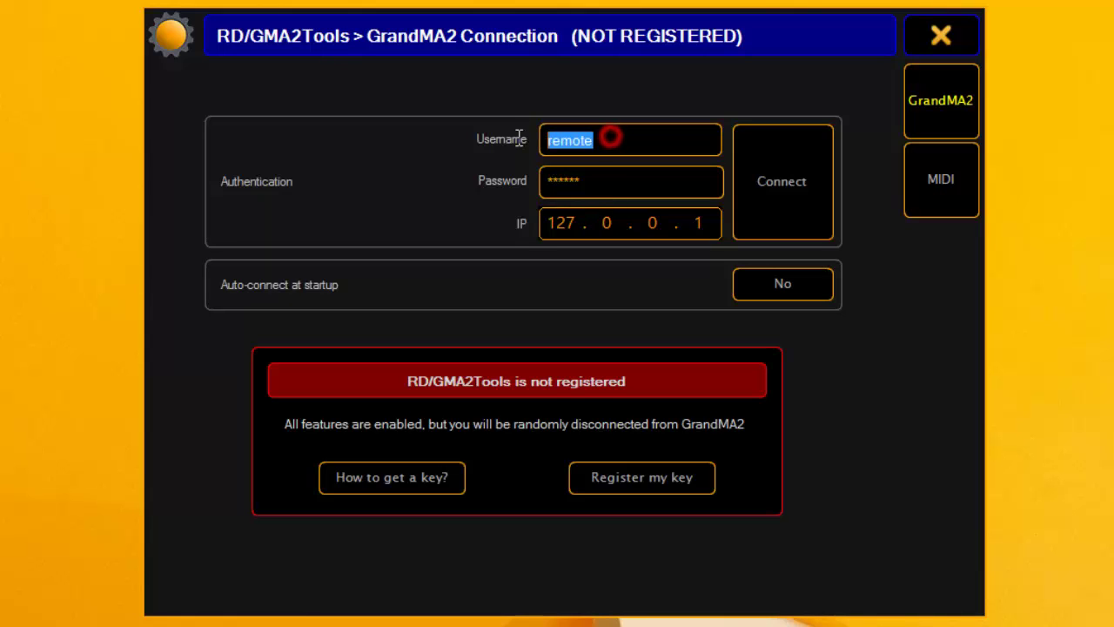
{"action": "left_click", "coordinate": [588, 186]}
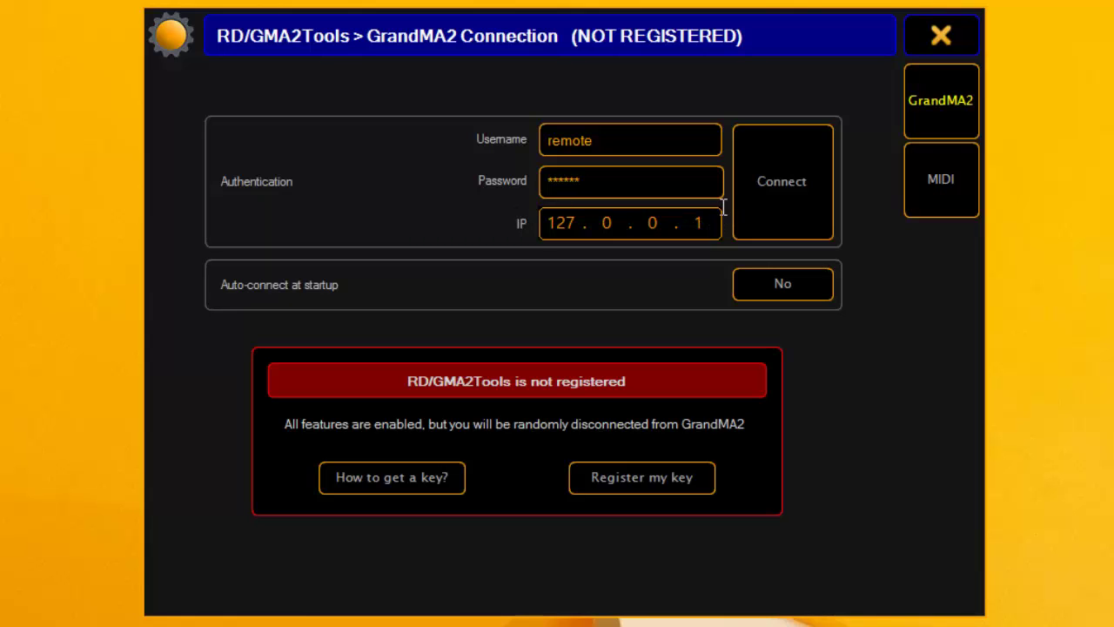
{"action": "left_click", "coordinate": [780, 182]}
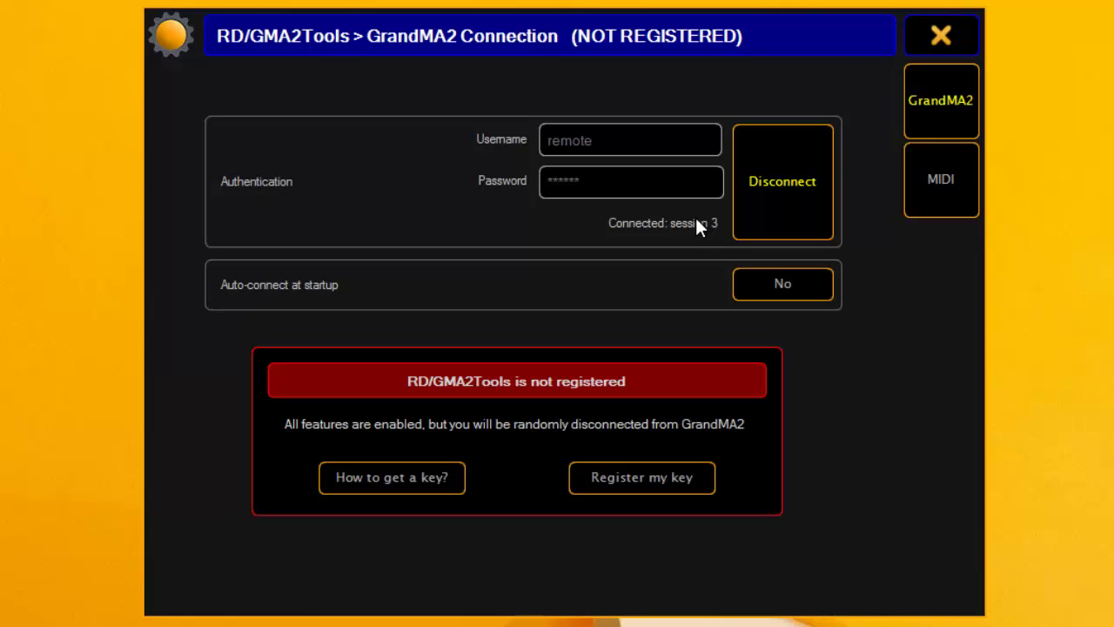
{"action": "left_click", "coordinate": [768, 220]}
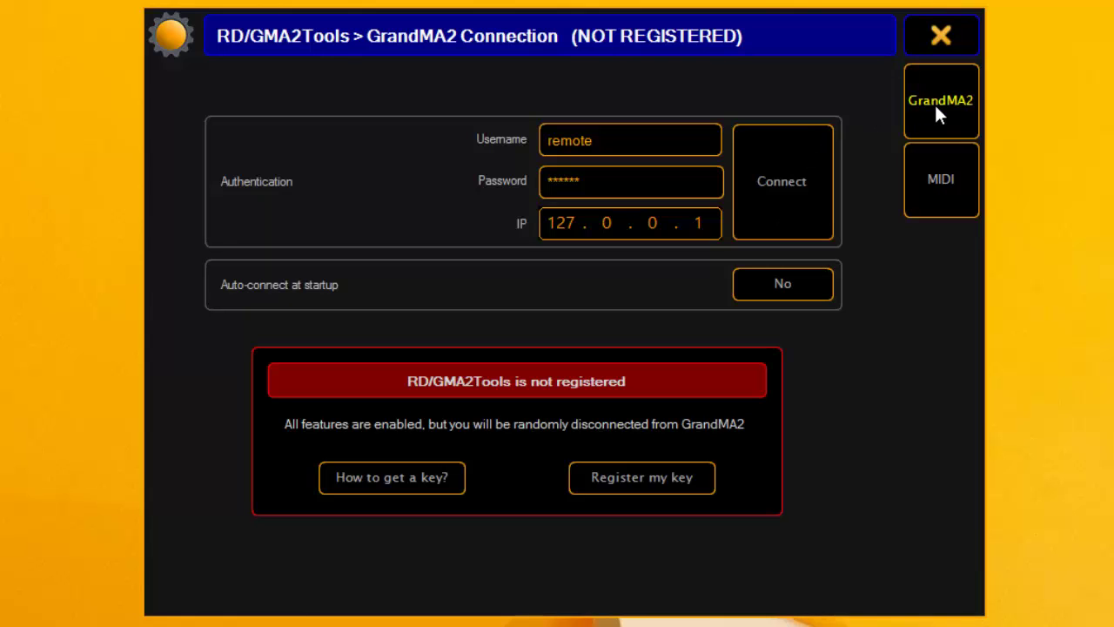
- Replace the old MIDI device entry with a new one named APCMini
{"action": "left_click", "coordinate": [938, 181]}
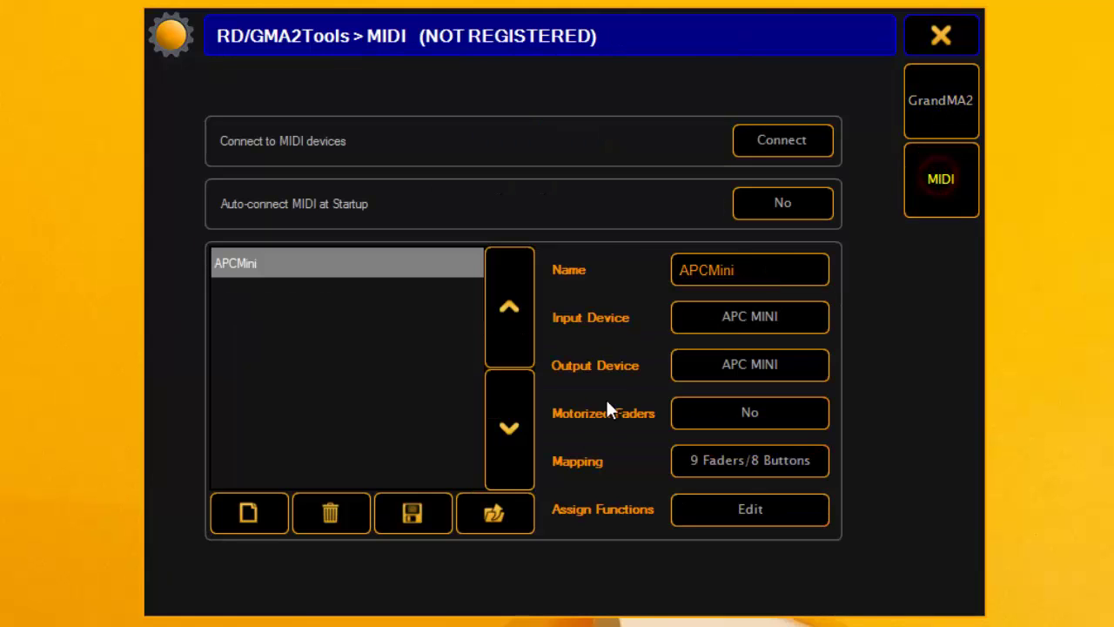
{"action": "left_click", "coordinate": [330, 512]}
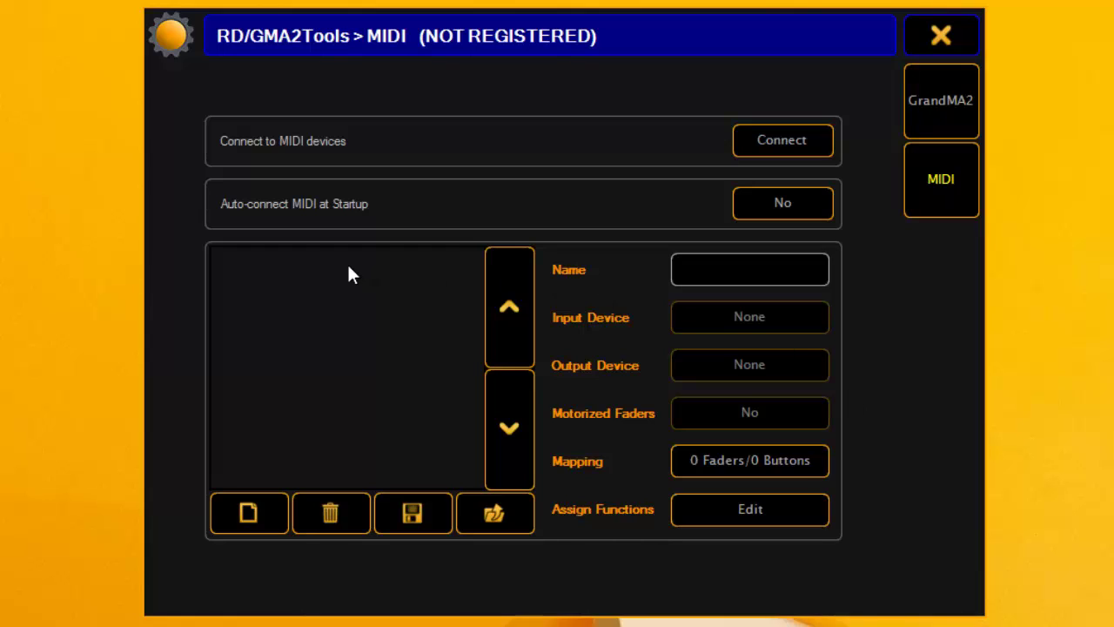
{"action": "left_click", "coordinate": [254, 514]}
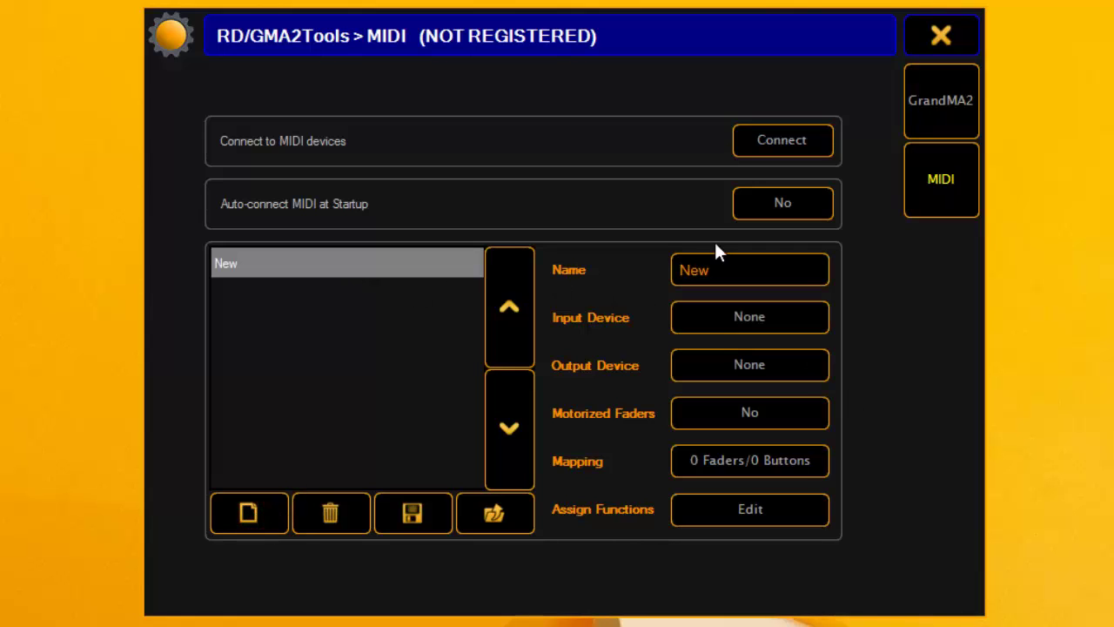
{"action": "double_click", "coordinate": [721, 275]}
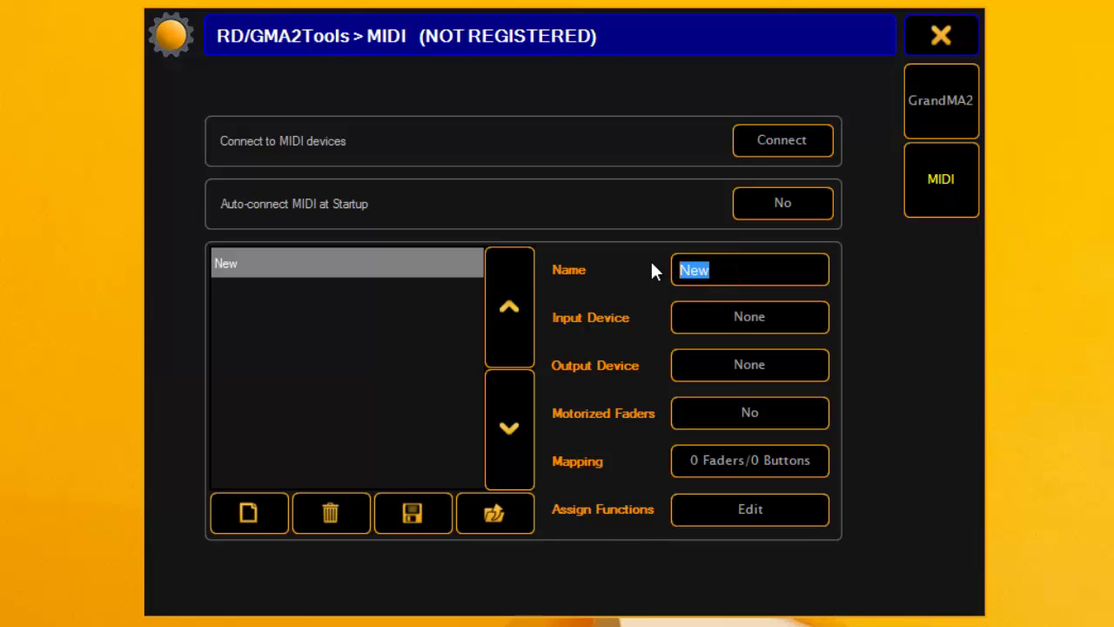
{"action": "type", "text": "APCMini"}
- Set APC MINI as both input and output device and turn Motorized Faders to Yes
{"action": "left_click", "coordinate": [703, 315]}
{"action": "left_click", "coordinate": [500, 265]}
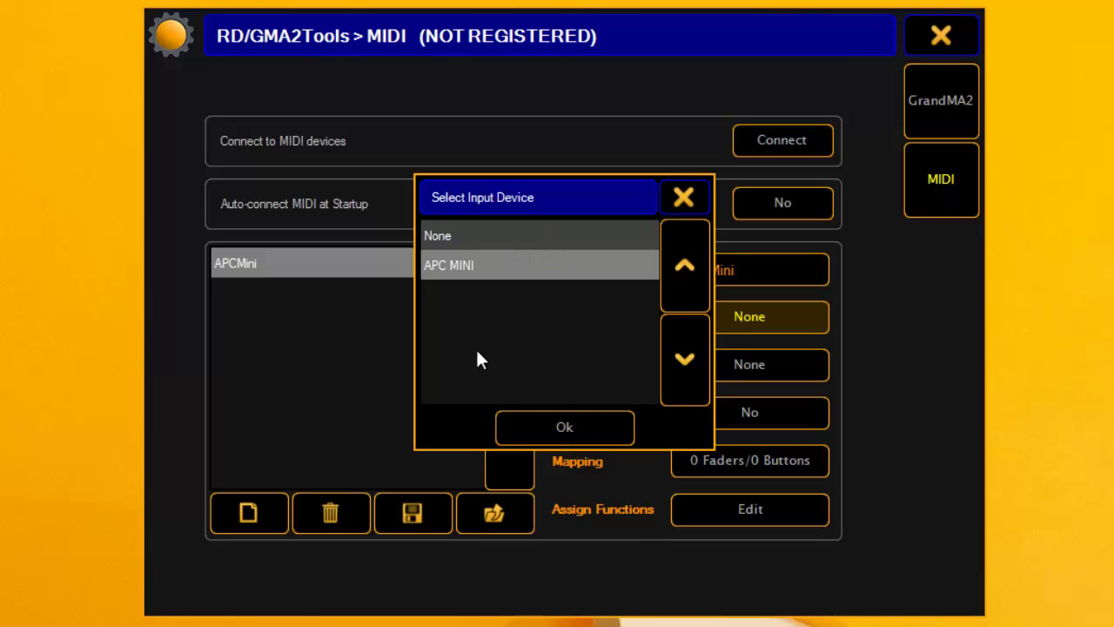
{"action": "left_click", "coordinate": [553, 427]}
{"action": "left_click", "coordinate": [723, 368]}
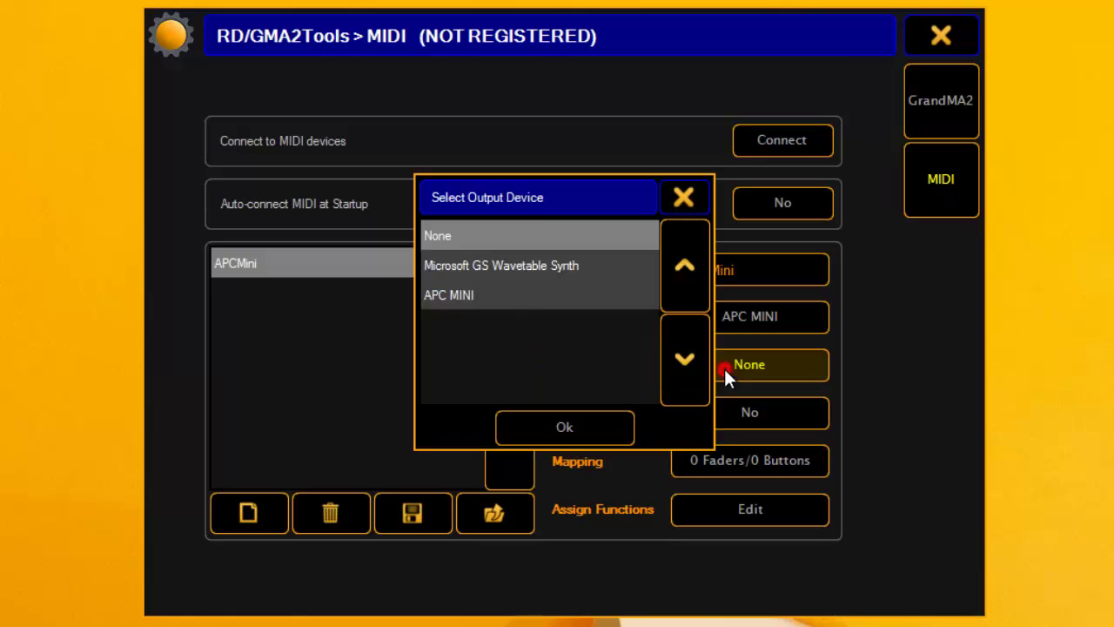
{"action": "left_click", "coordinate": [509, 294]}
{"action": "left_click", "coordinate": [539, 420]}
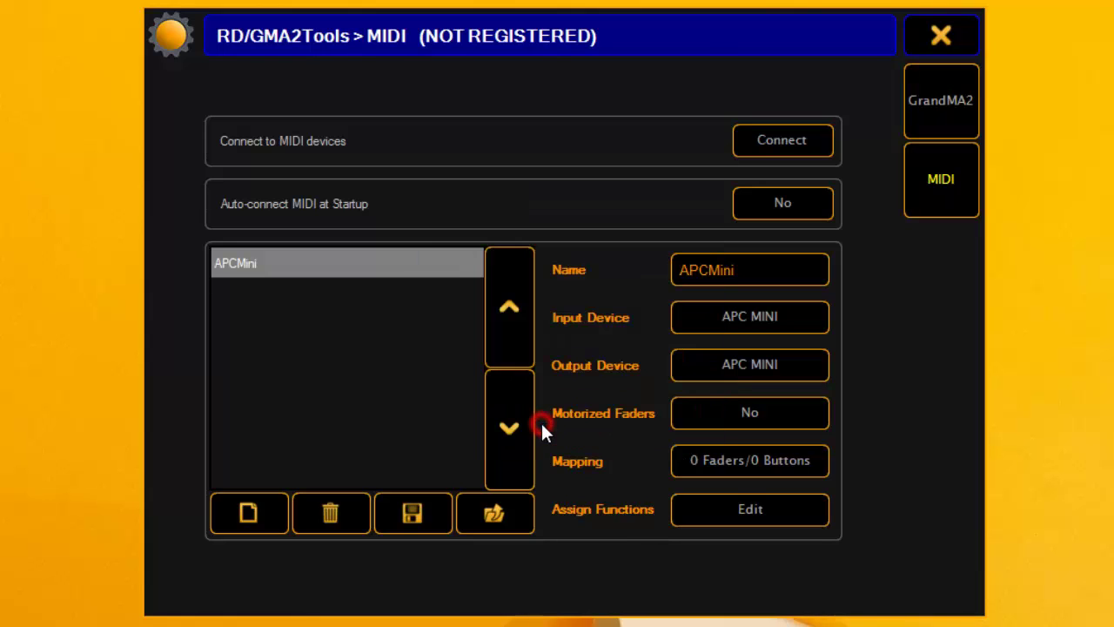
{"action": "left_click", "coordinate": [747, 414]}
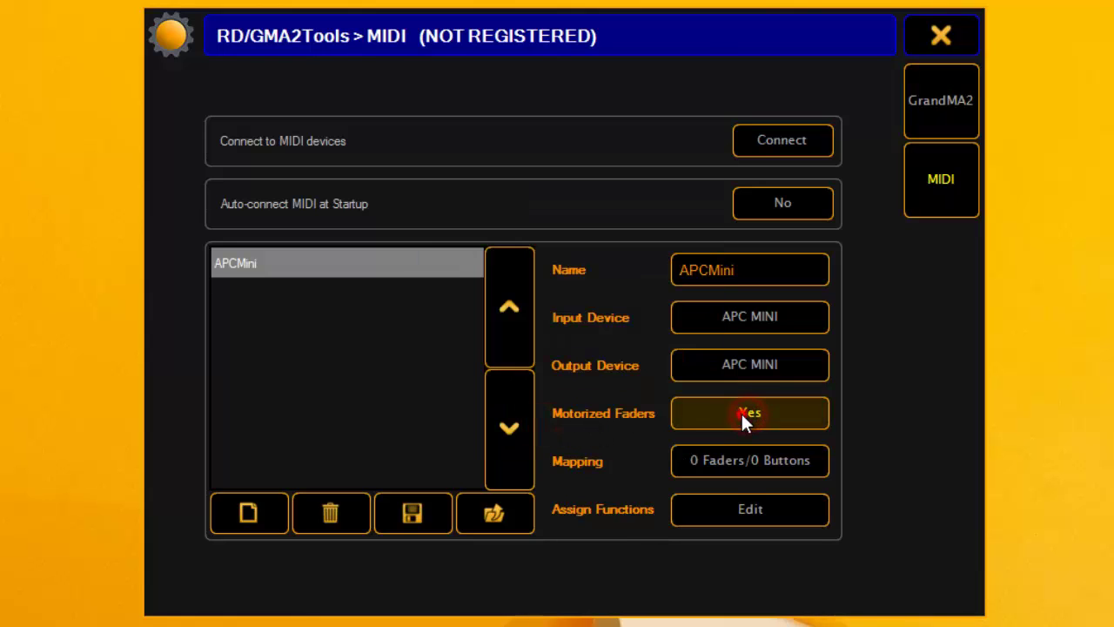
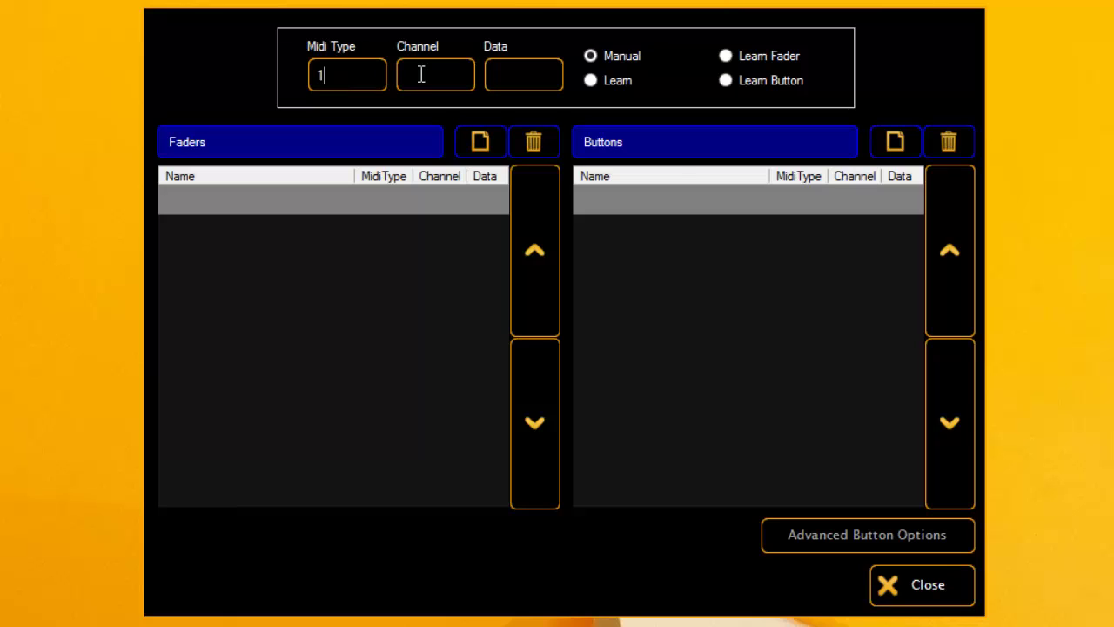
{"action": "type", "text": "1"}
- Add a test fader with MIDI type, channel and data 1, then delete Fader01
{"action": "left_click", "coordinate": [510, 73]}
{"action": "type", "text": "1"}
{"action": "left_click", "coordinate": [485, 140]}
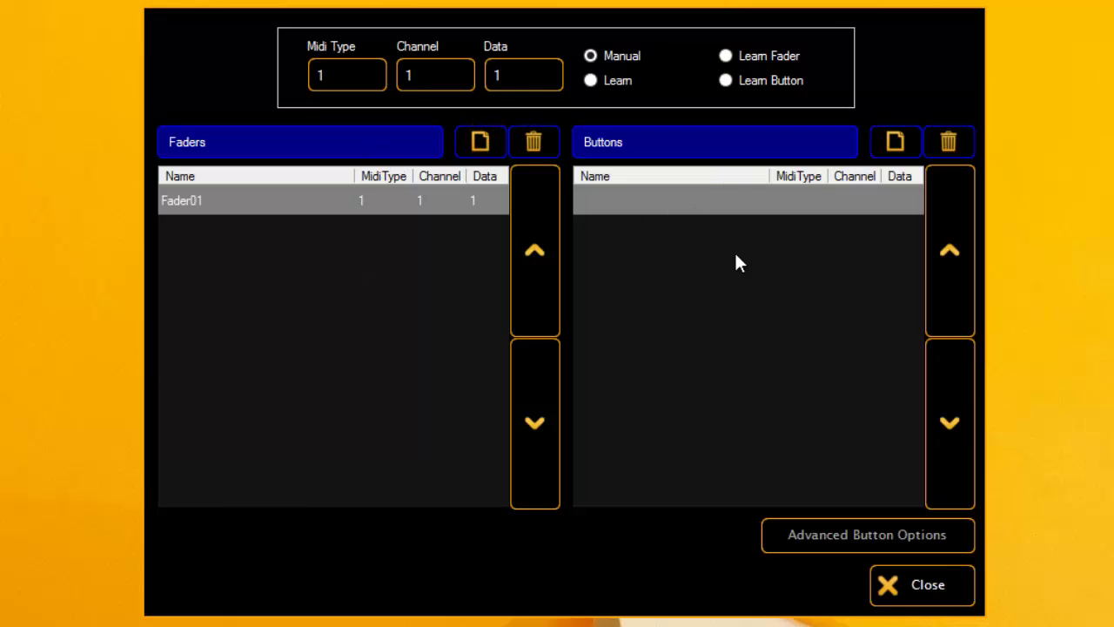
{"action": "left_click", "coordinate": [531, 142]}
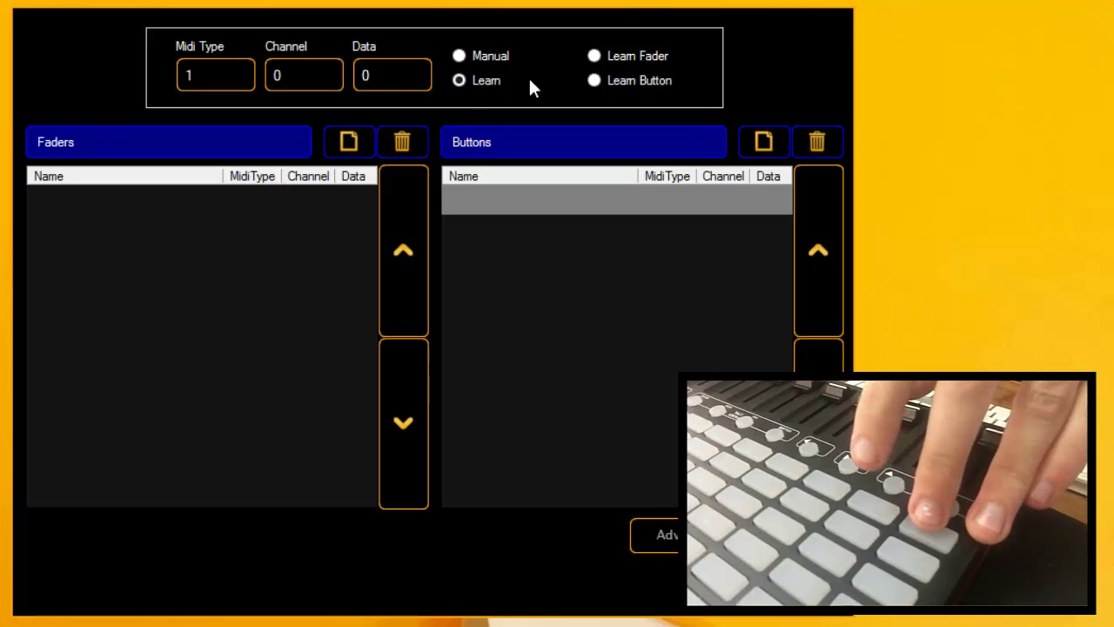
- Learn Fader01–Fader09 (data 48–56) and Button01–Button08 (data 0–7), then open Button01's Advanced Button Options
{"action": "left_click", "coordinate": [595, 55]}
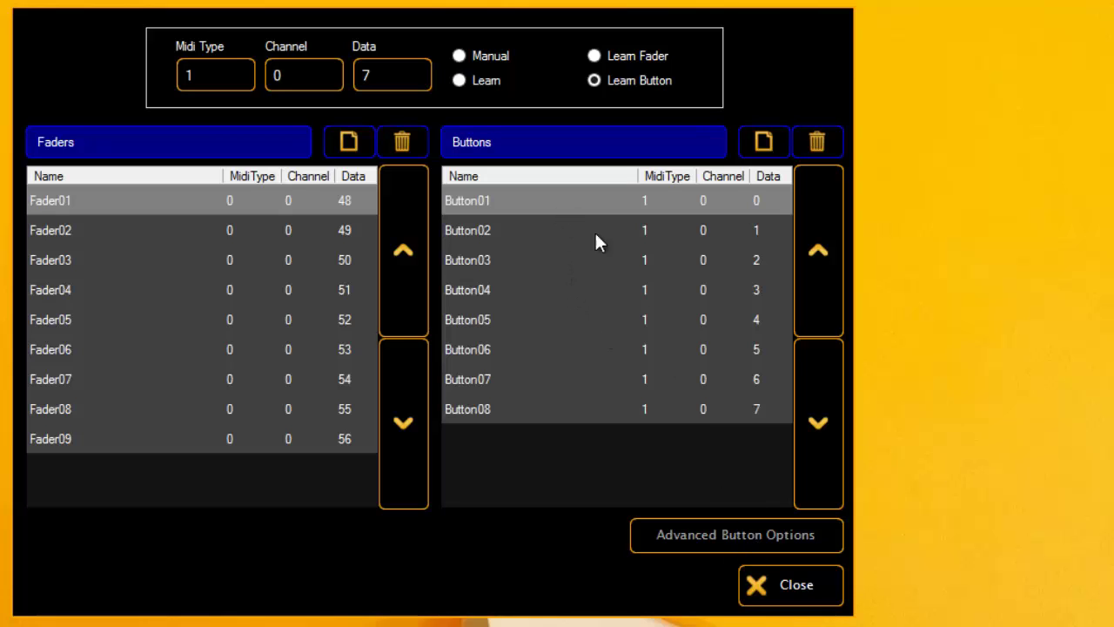
{"action": "left_click", "coordinate": [726, 537]}
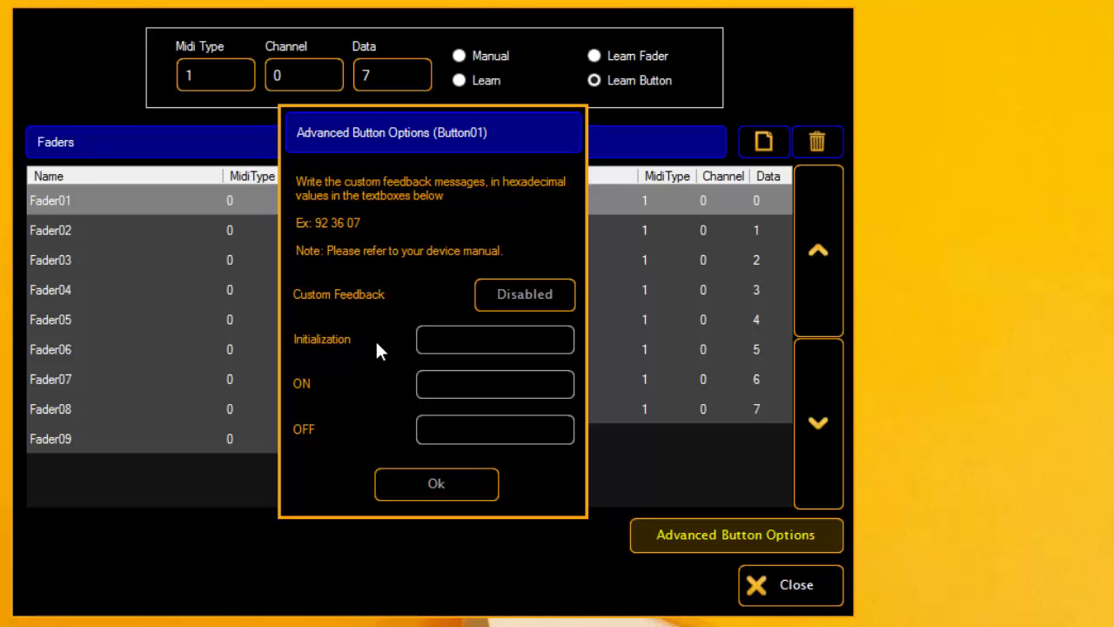
- Enable Button01's custom feedback, visit its Initialization, ON and OFF fields, then switch to the browser
{"action": "left_click", "coordinate": [549, 294]}
{"action": "left_click", "coordinate": [476, 341]}
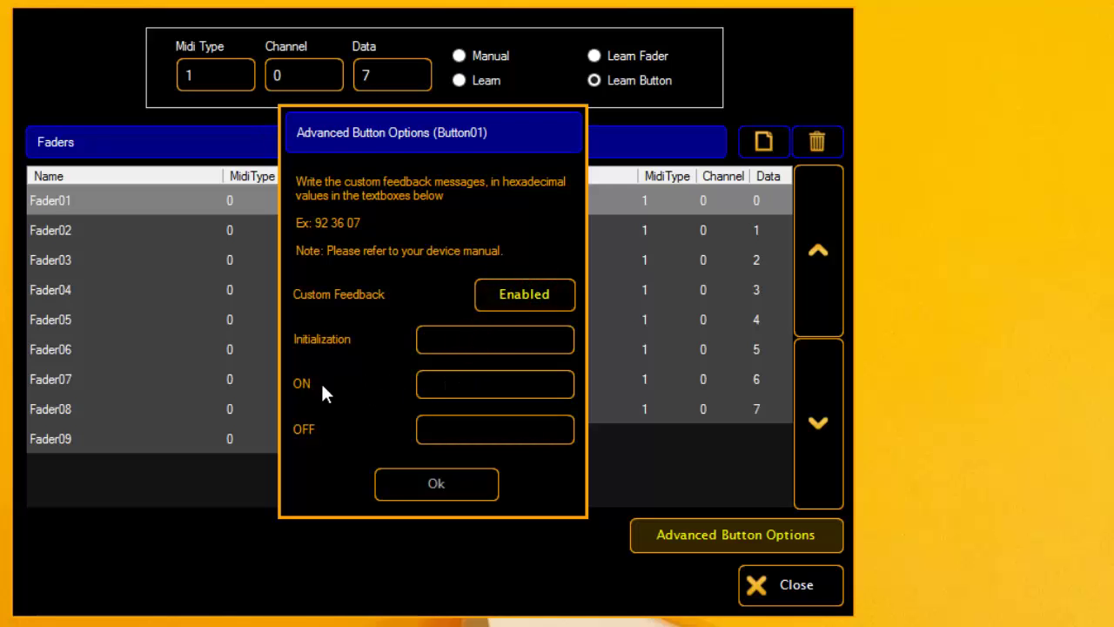
{"action": "left_click", "coordinate": [428, 383]}
{"action": "left_click", "coordinate": [449, 430]}
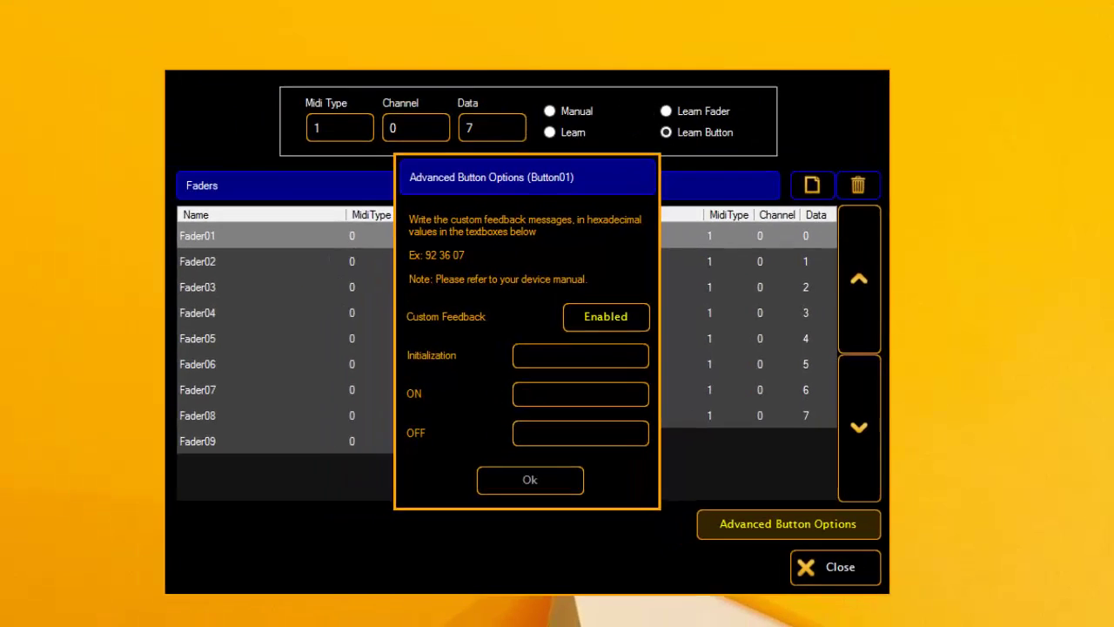
{"action": "key", "text": "alt+Tab"}
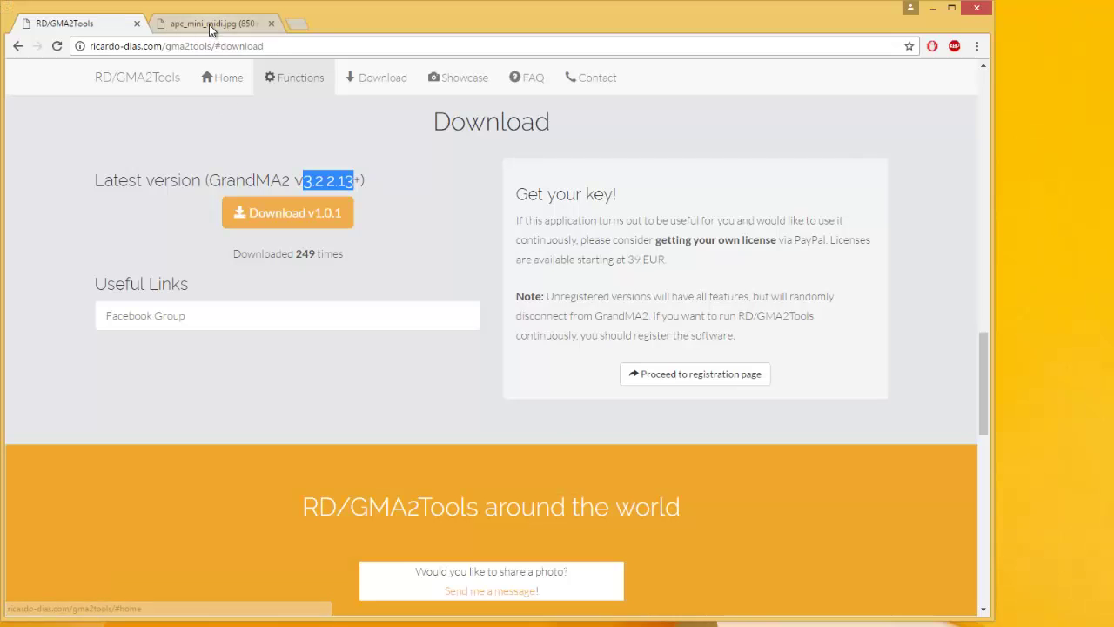
- Show the apc_mini_midi.jpg reference image tab in Chrome
{"action": "left_click", "coordinate": [209, 25]}
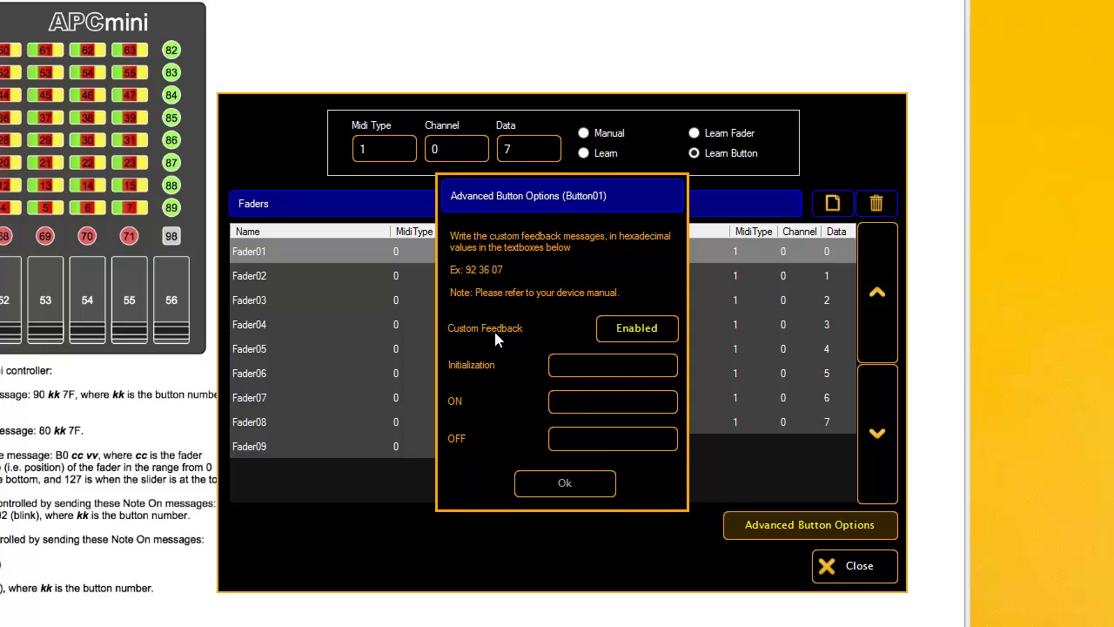
- Enter 90 00 00 as Button01's Initialization message and 90 00 01 as ON
{"action": "left_click", "coordinate": [552, 367]}
{"action": "type", "text": "90"}
{"action": "type", "text": "00 00"}
{"action": "left_click_drag", "start_coordinate": [612, 369], "coordinate": [555, 369]}
{"action": "key", "text": "ctrl+c"}
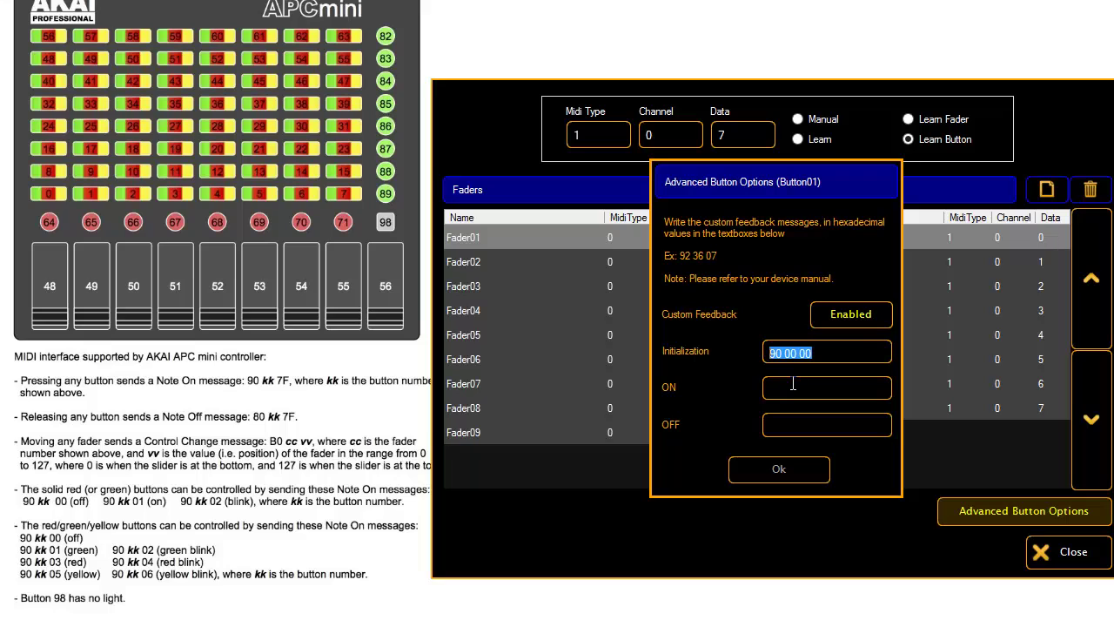
{"action": "left_click", "coordinate": [794, 388]}
{"action": "key", "text": "ctrl+v"}
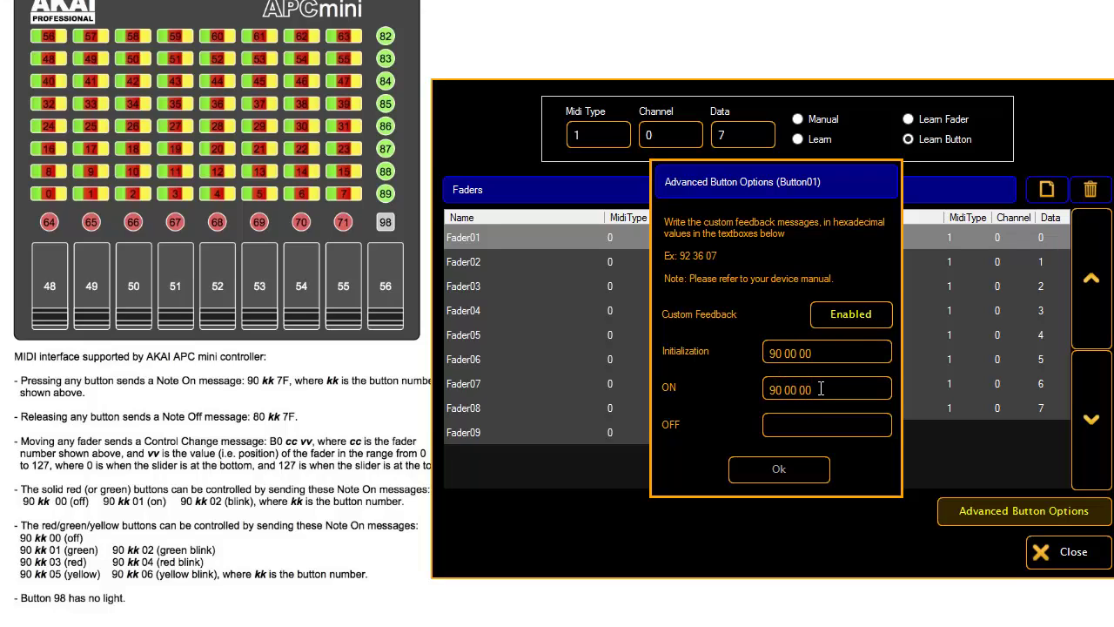
{"action": "key", "text": "BackSpace"}
- Set Button01's OFF message to 90 00 03, confirm, and select Button02
{"action": "left_click", "coordinate": [788, 427]}
{"action": "type", "text": "90 00 00"}
{"action": "key", "text": "BackSpace"}
{"action": "type", "text": "3"}
{"action": "left_click", "coordinate": [801, 468]}
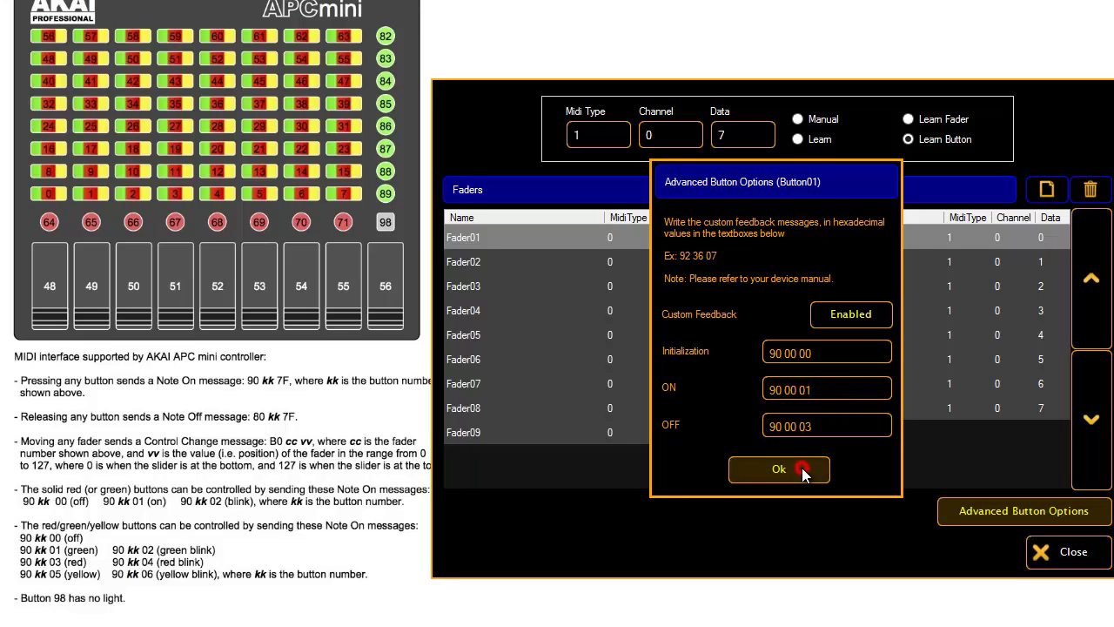
{"action": "left_click", "coordinate": [862, 264]}
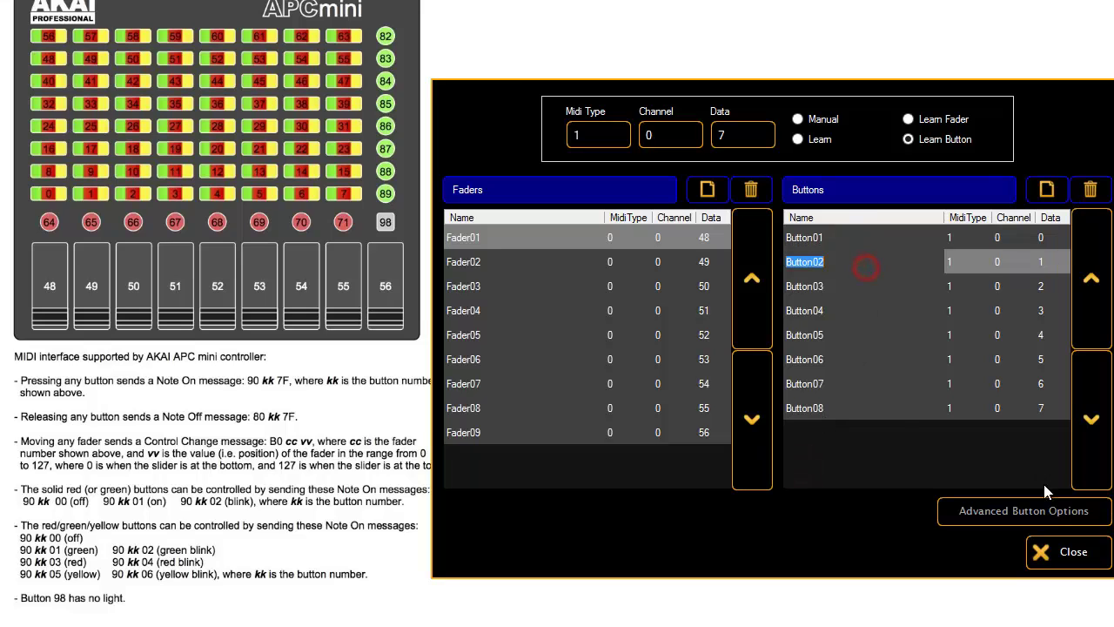
- Review the Advanced Button Options of Button02 and Button01 without changes, then reselect Button02
{"action": "left_click", "coordinate": [1032, 509]}
{"action": "left_click", "coordinate": [801, 470]}
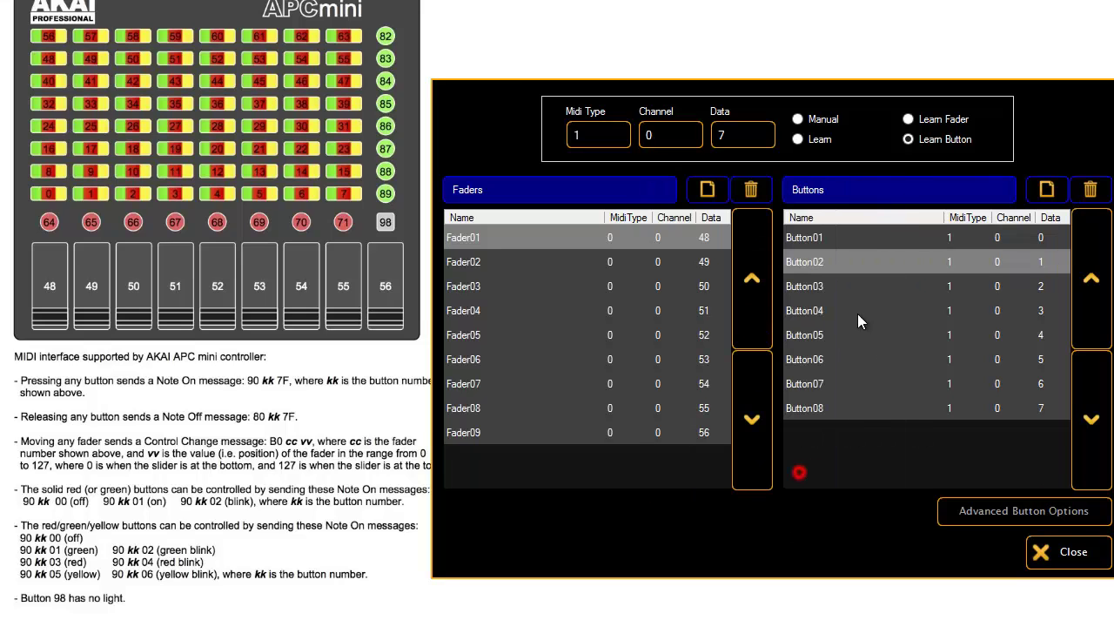
{"action": "left_click", "coordinate": [872, 239]}
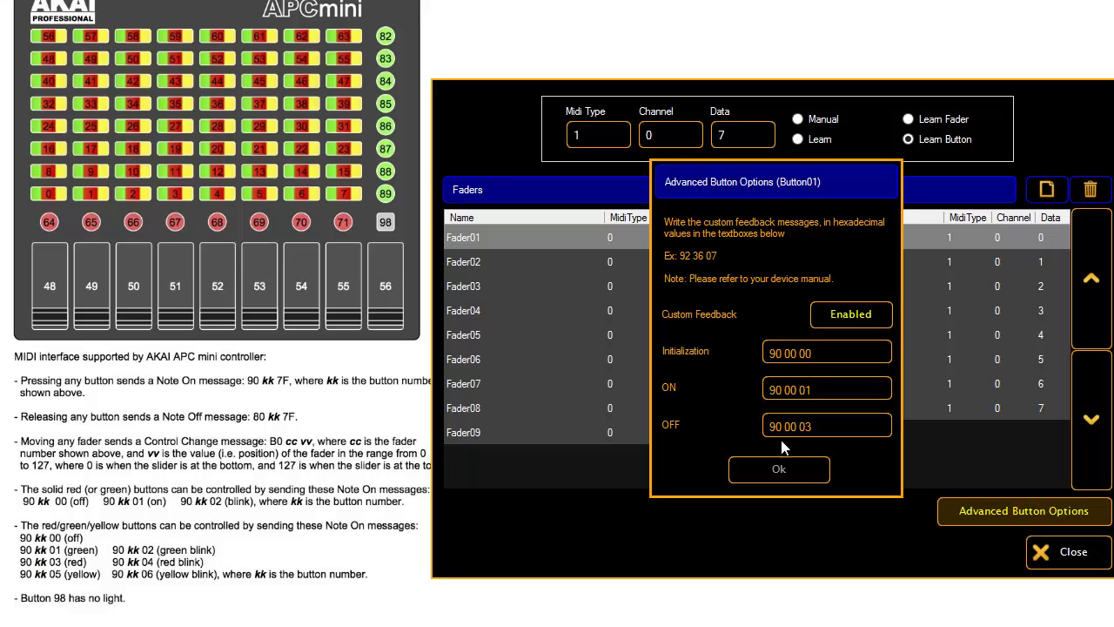
{"action": "left_click", "coordinate": [779, 469]}
{"action": "left_click", "coordinate": [867, 265]}
- Enable Button02's custom feedback and enter 90 01 00 as its Initialization message
{"action": "left_click", "coordinate": [1019, 510]}
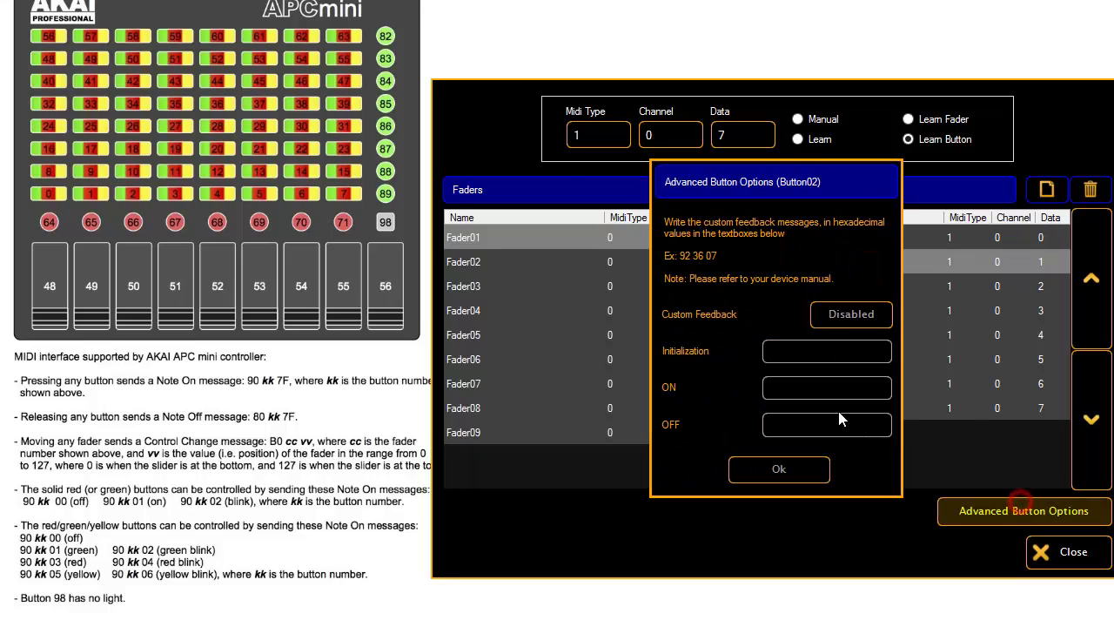
{"action": "left_click", "coordinate": [801, 350]}
{"action": "left_click", "coordinate": [848, 315]}
{"action": "left_click", "coordinate": [810, 349]}
{"action": "type", "text": "90 00 00"}
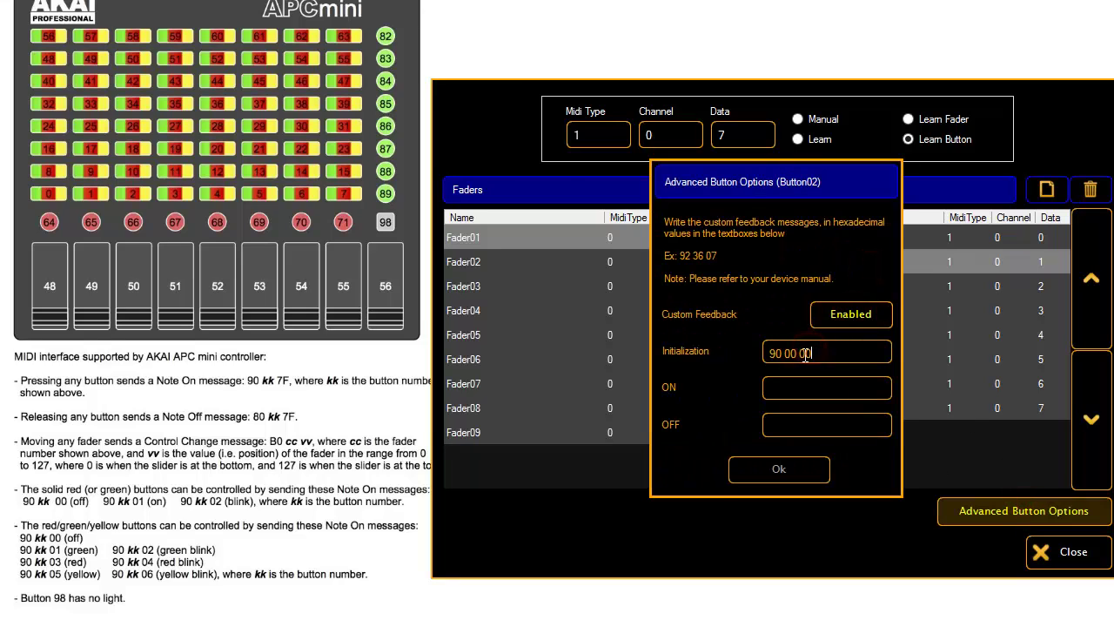
{"action": "key", "text": "Left"}
{"action": "key", "text": "Left"}
{"action": "key", "text": "Left"}
{"action": "key", "text": "BackSpace"}
{"action": "type", "text": "1"}
{"action": "left_click", "coordinate": [835, 351]}
{"action": "triple_click", "coordinate": [837, 351]}
{"action": "key", "text": "ctrl+c"}
- Set Button02's ON message to 90 01 05 and OFF to 90 01 03, then confirm
{"action": "left_click", "coordinate": [827, 390]}
{"action": "key", "text": "ctrl+v"}
{"action": "key", "text": "BackSpace"}
{"action": "left_click", "coordinate": [819, 418]}
{"action": "key", "text": "ctrl+v"}
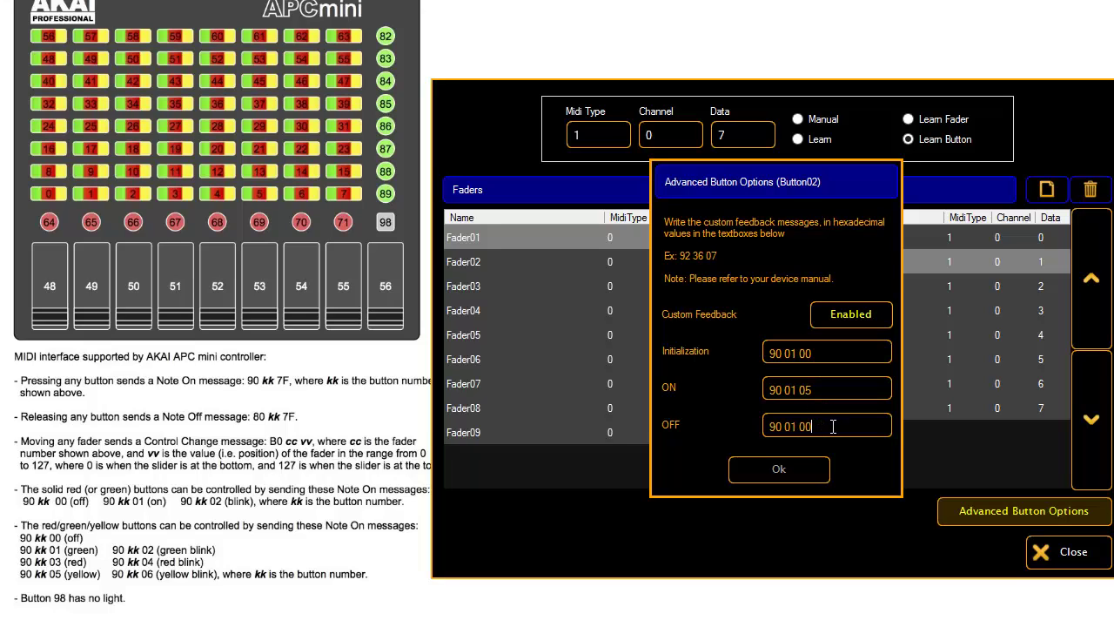
{"action": "left_click", "coordinate": [788, 468]}
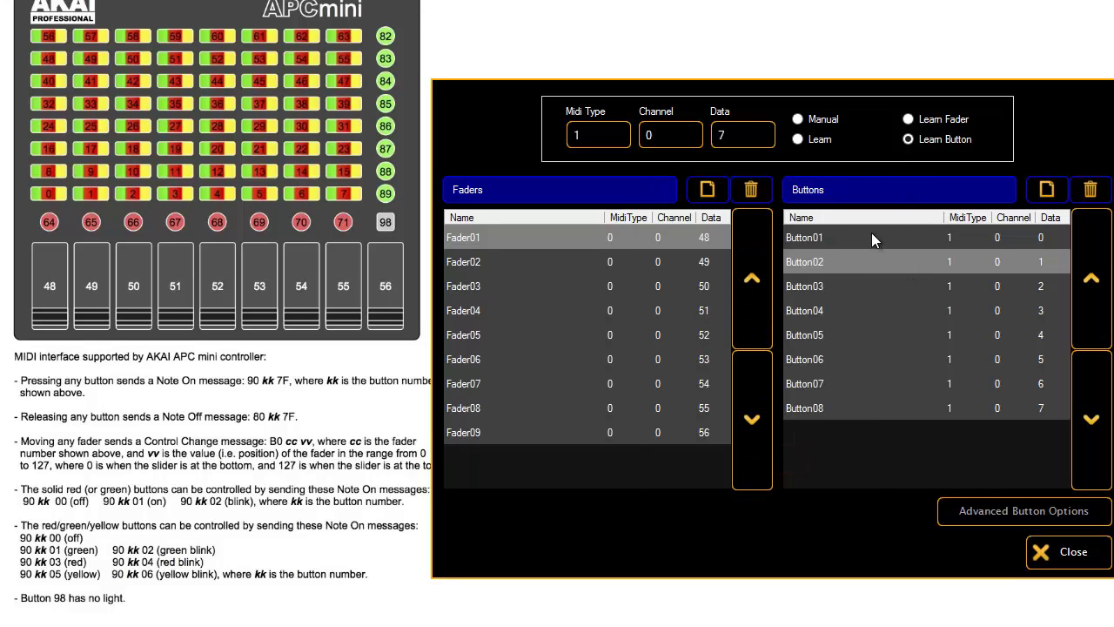
- Close the mapping editor and open the Assign Functions editor for the APCMini device
{"action": "left_click", "coordinate": [901, 242]}
{"action": "left_click", "coordinate": [908, 260]}
{"action": "left_click", "coordinate": [1050, 552]}
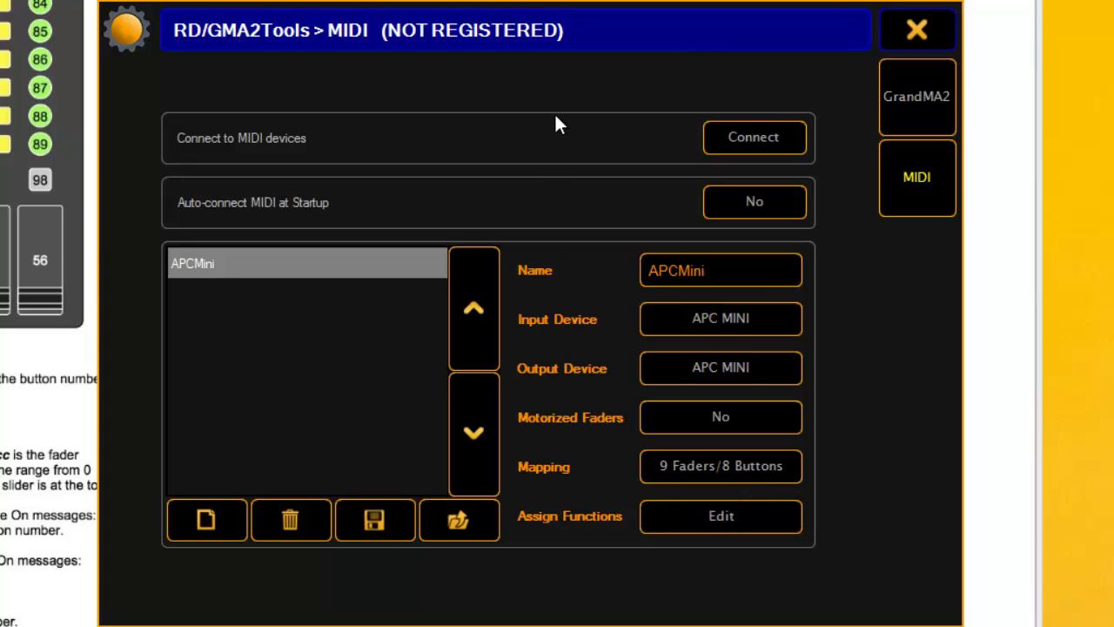
{"action": "left_click", "coordinate": [712, 516]}
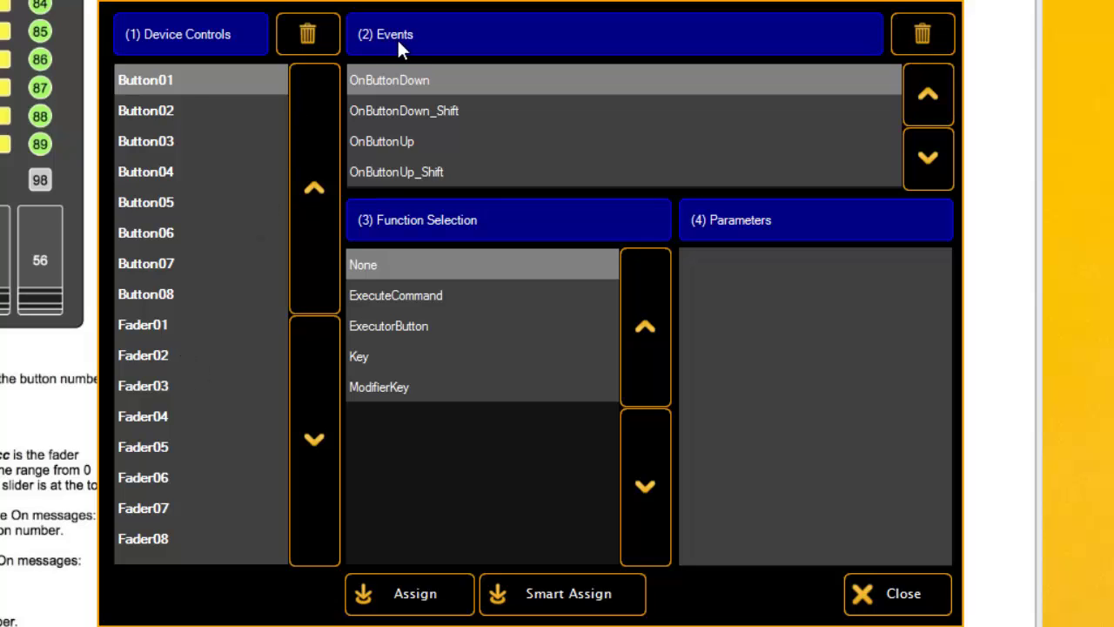
- Browse Button01's events: OnButtonDown, OnButtonUp and their Shift variants, after glancing at Fader01
{"action": "left_click", "coordinate": [201, 318]}
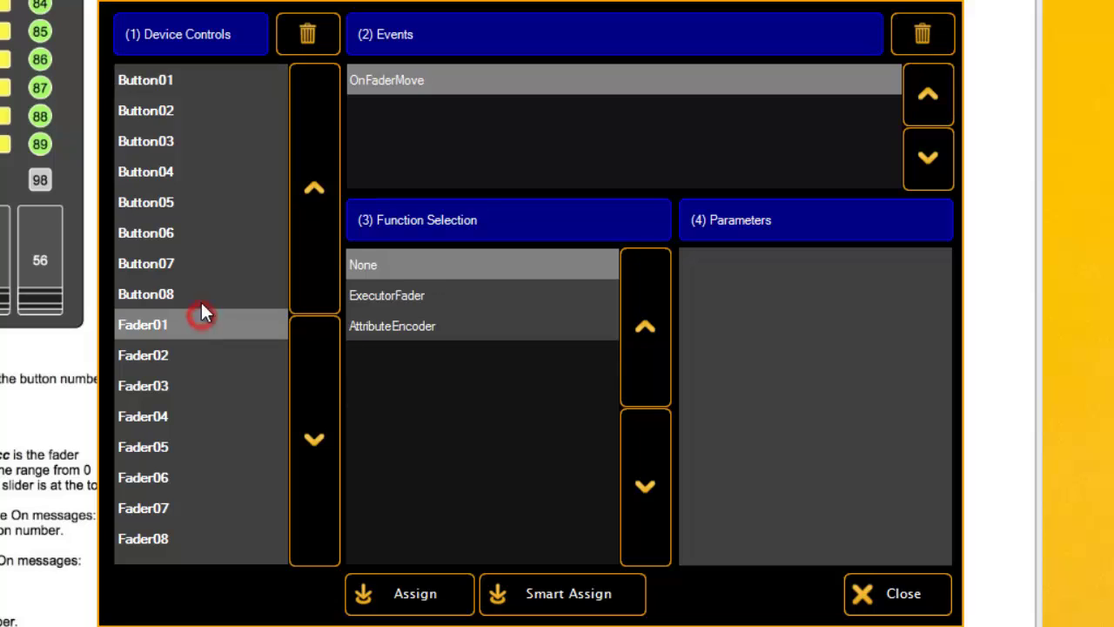
{"action": "left_click", "coordinate": [189, 83]}
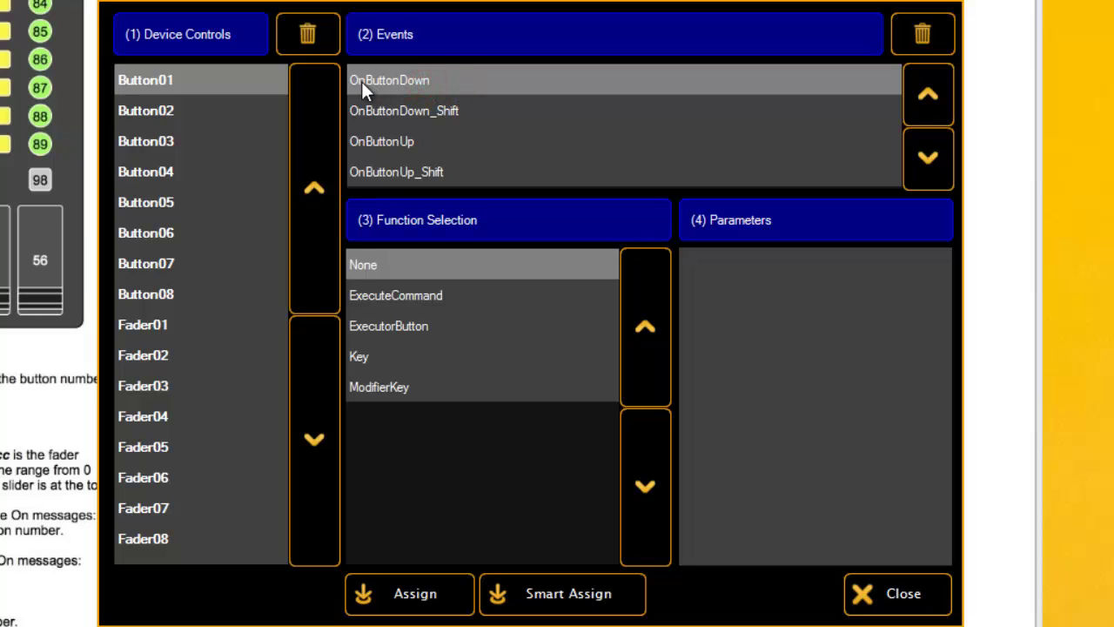
{"action": "left_click", "coordinate": [381, 144]}
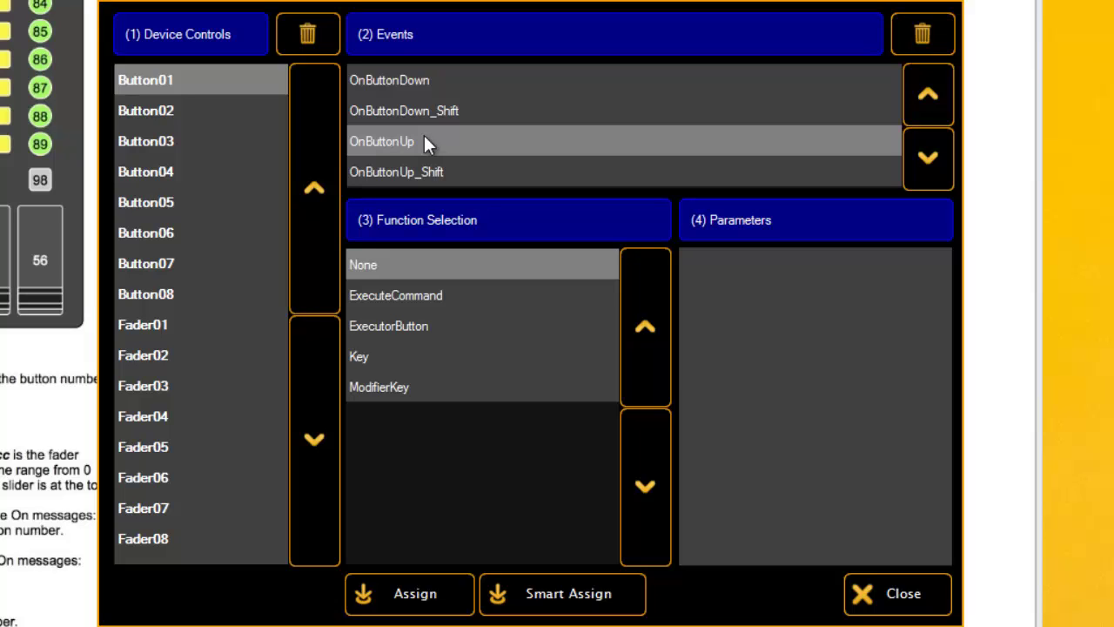
{"action": "left_click", "coordinate": [414, 114]}
{"action": "left_click", "coordinate": [416, 171]}
{"action": "left_click", "coordinate": [443, 114]}
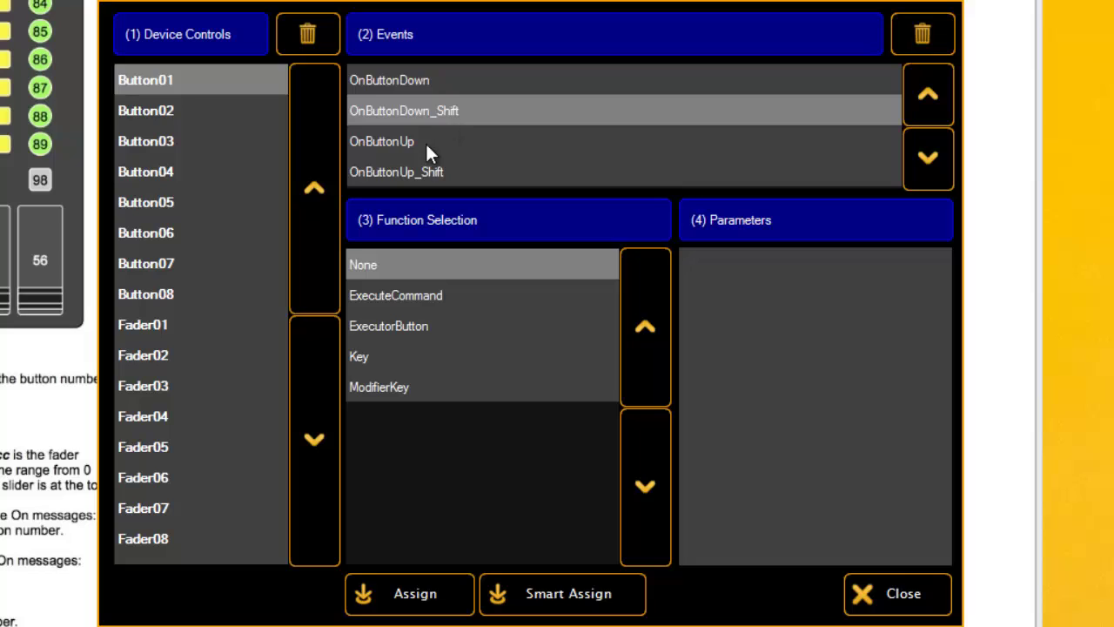
{"action": "left_click", "coordinate": [427, 83]}
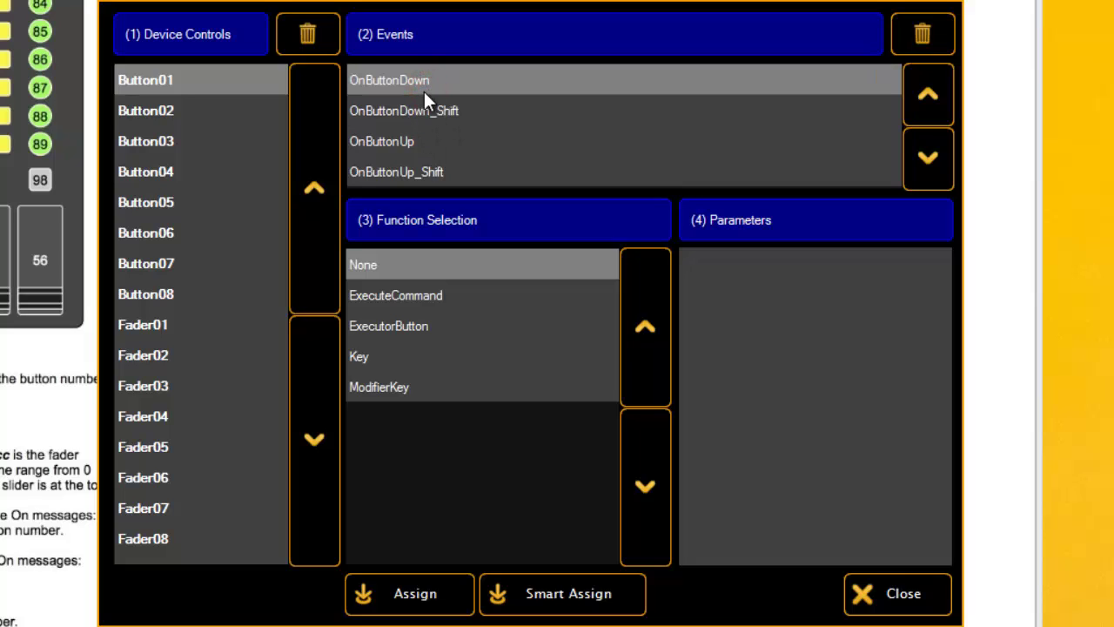
{"action": "left_click", "coordinate": [421, 139]}
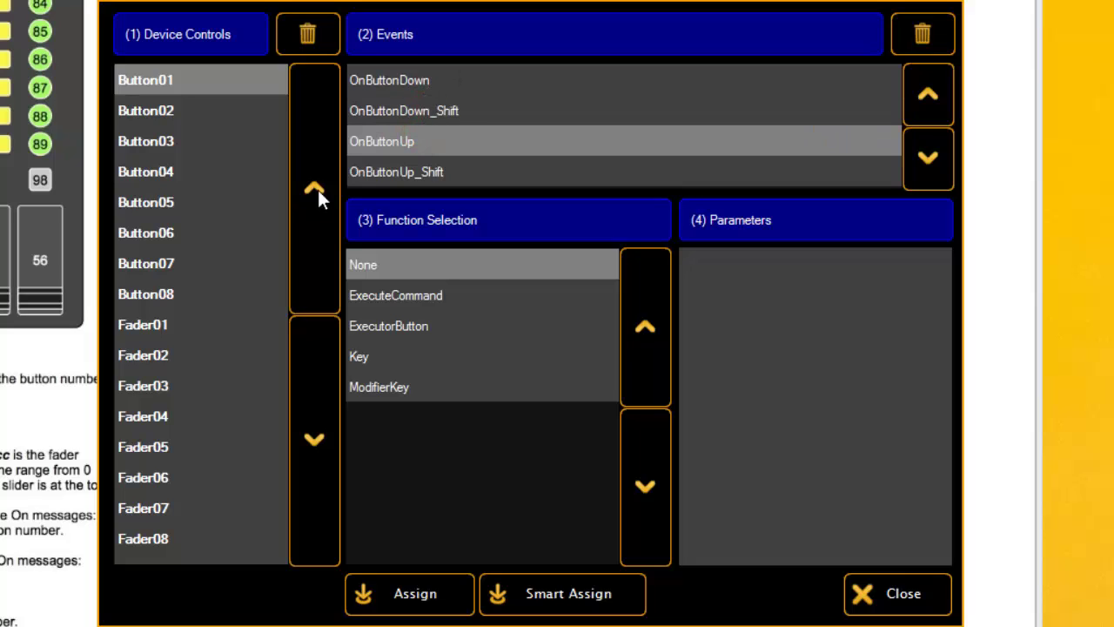
- Choose ExecutorFader for Fader01's OnFaderMove event, with PlaybackNumber 1
{"action": "left_click", "coordinate": [170, 324]}
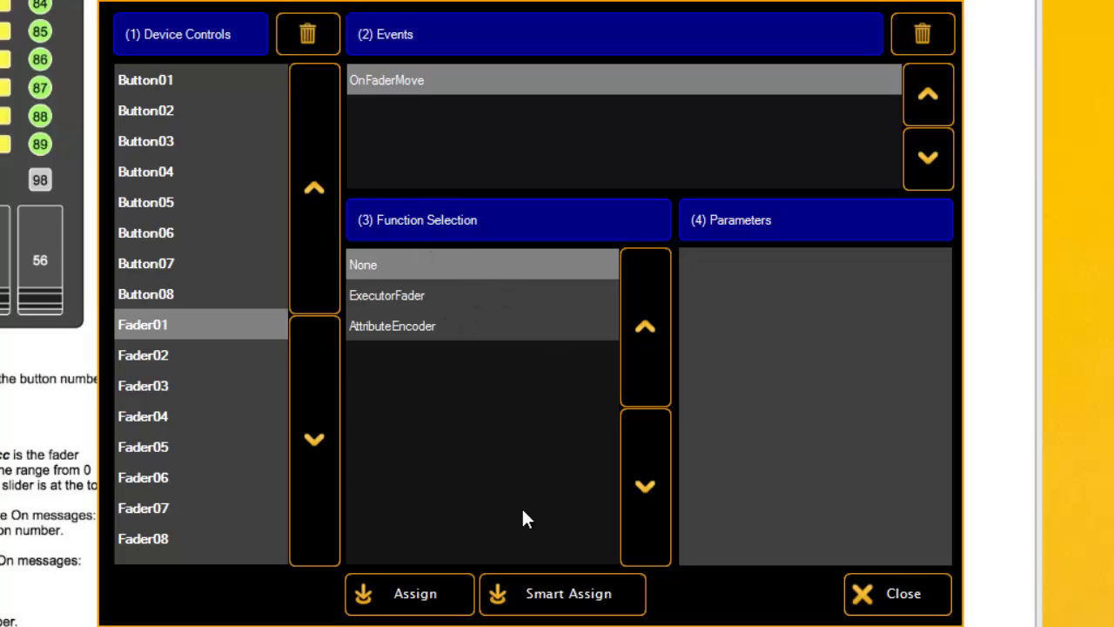
{"action": "left_click", "coordinate": [181, 75]}
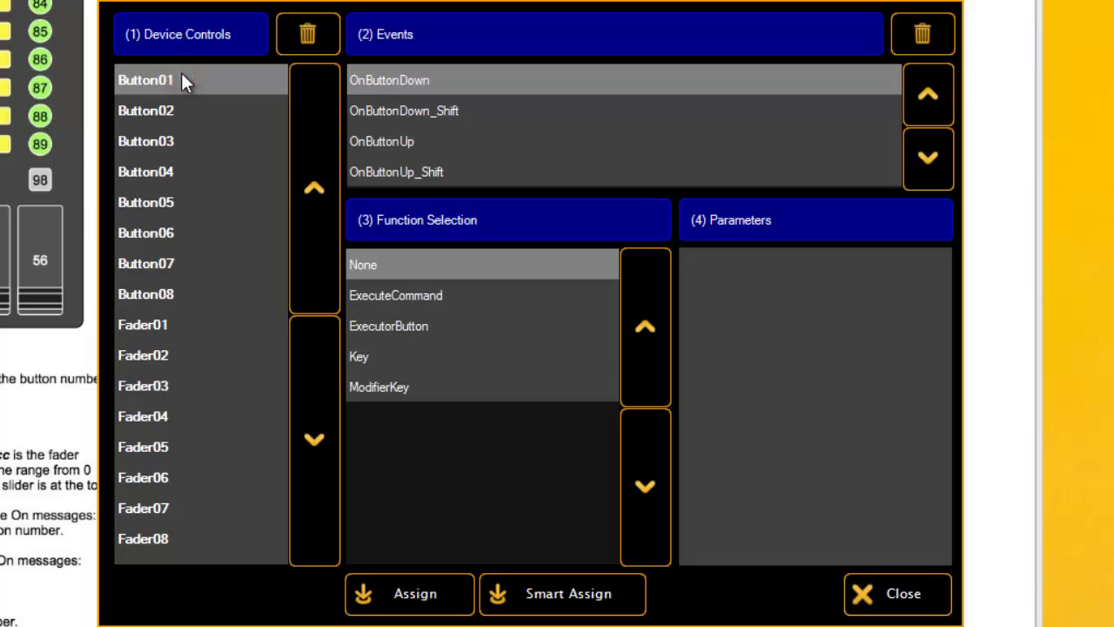
{"action": "left_click", "coordinate": [158, 328]}
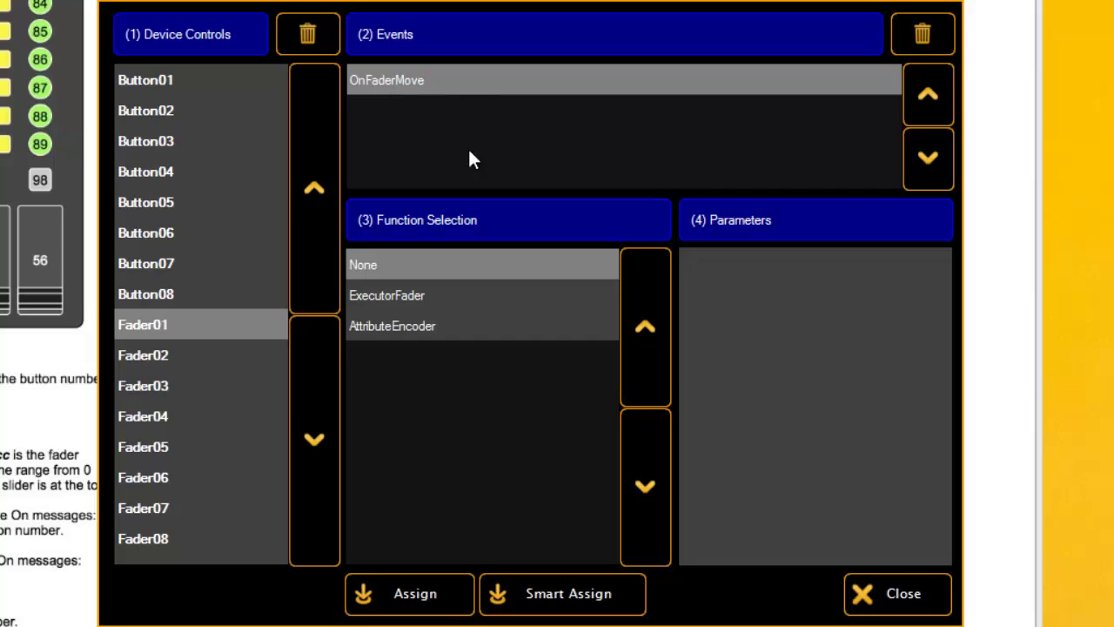
{"action": "left_click", "coordinate": [160, 324]}
{"action": "left_click", "coordinate": [420, 87]}
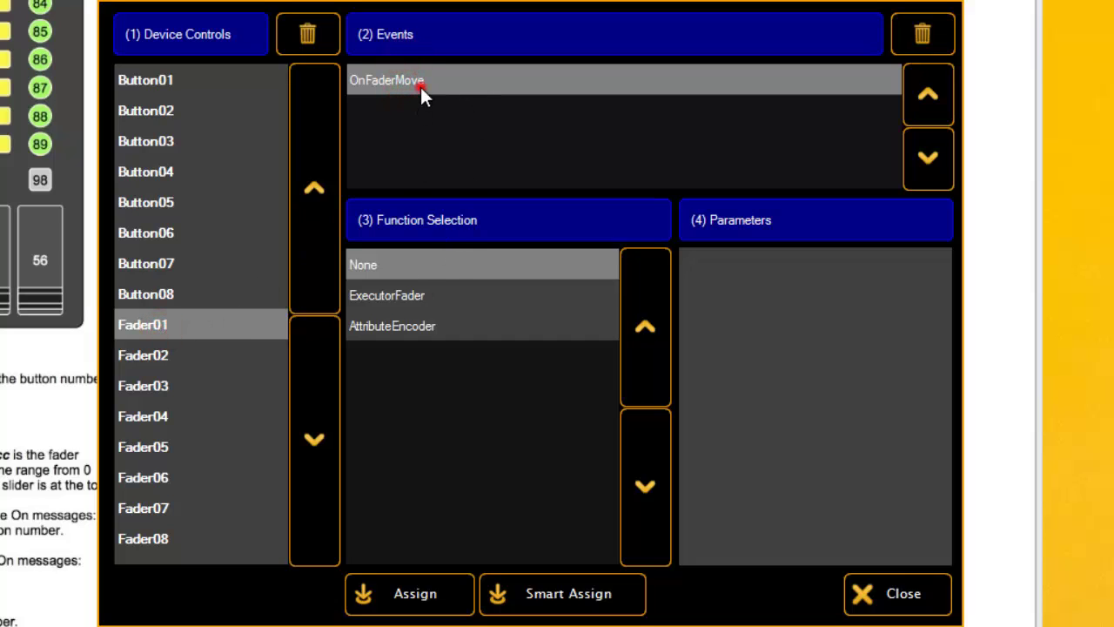
{"action": "left_click", "coordinate": [387, 296]}
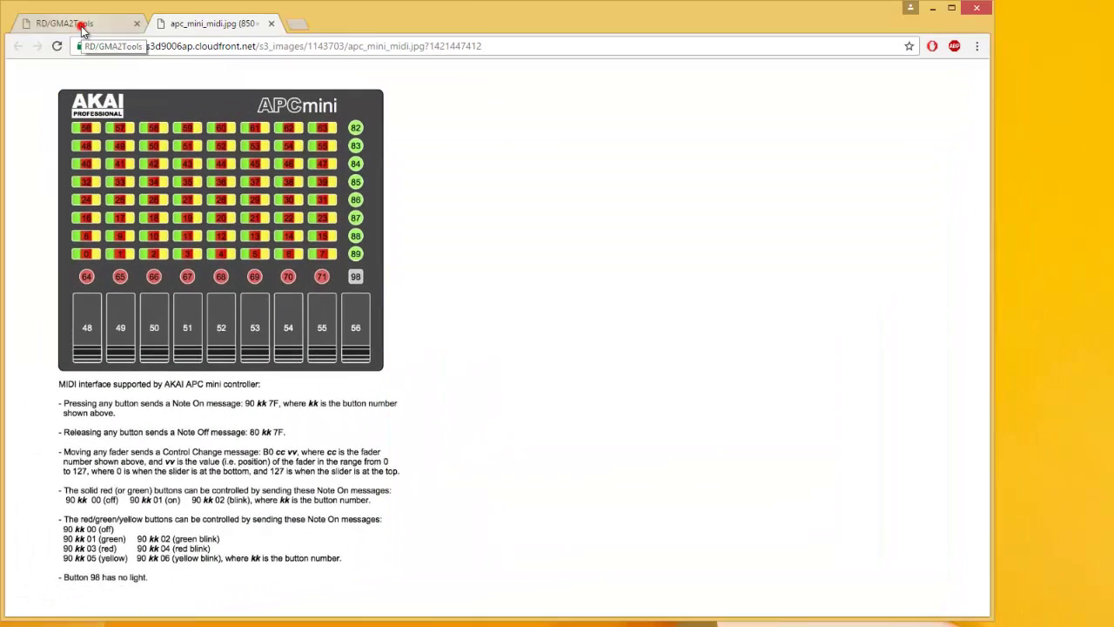
{"action": "left_click", "coordinate": [78, 25]}
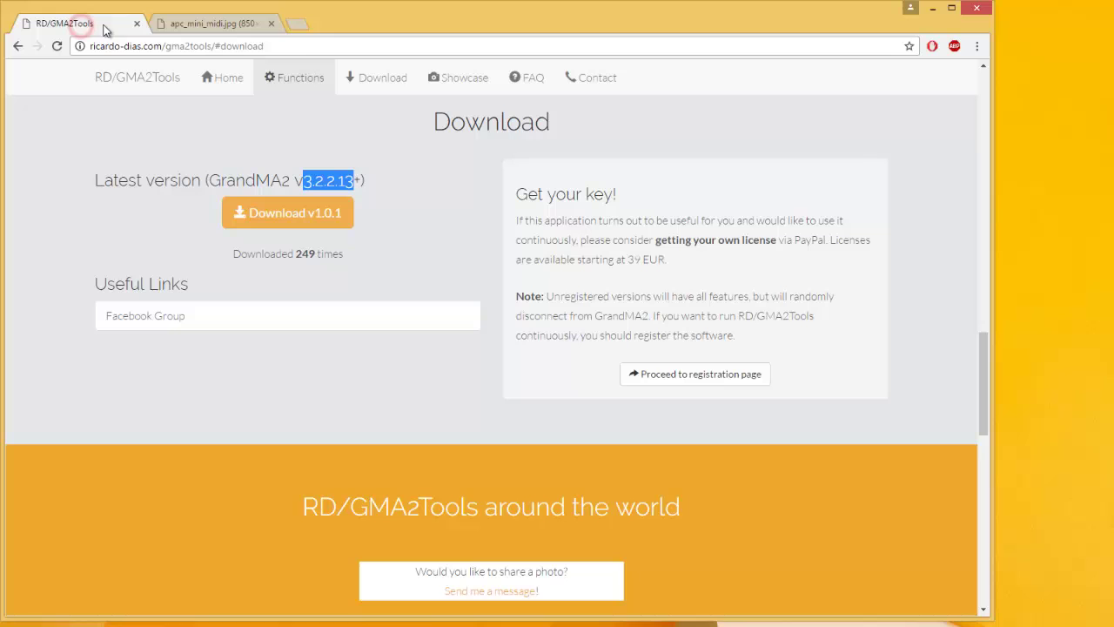
{"action": "left_click", "coordinate": [278, 80]}
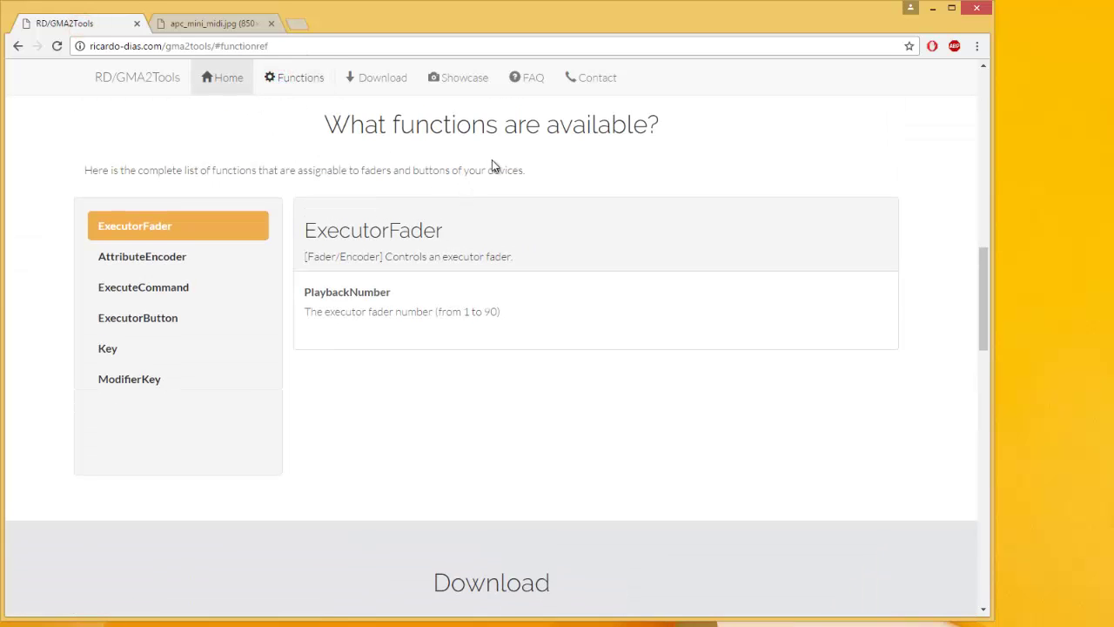
{"action": "scroll", "coordinate": [488, 156], "scroll_direction": "down", "scroll_amount": 1}
{"action": "scroll", "coordinate": [478, 148], "scroll_direction": "up", "scroll_amount": 1}
{"action": "left_click", "coordinate": [150, 254]}
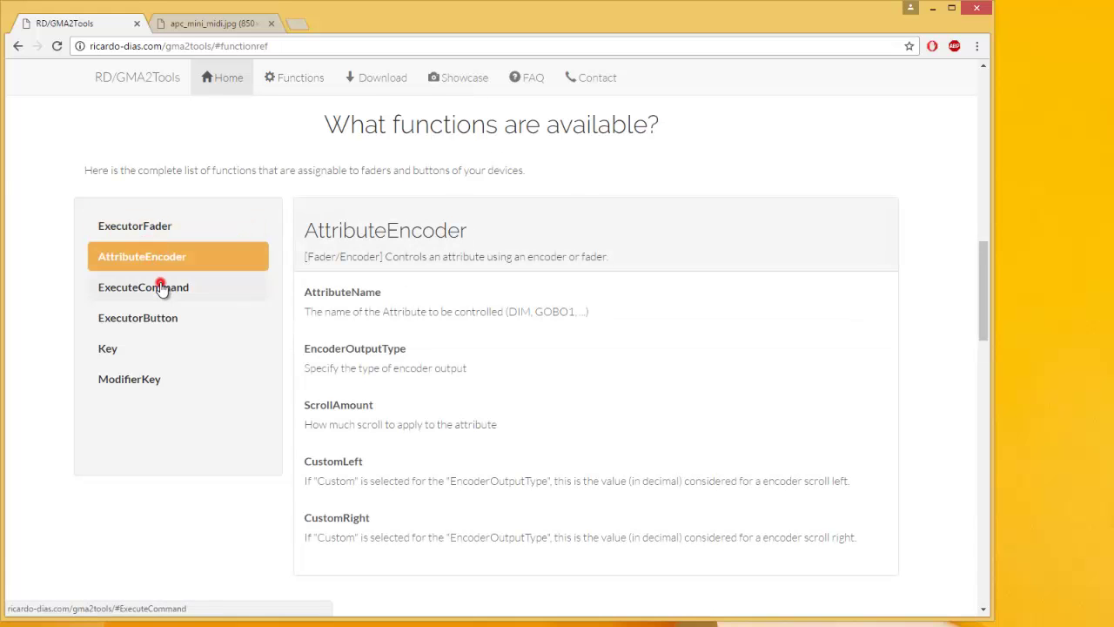
{"action": "left_click", "coordinate": [162, 285]}
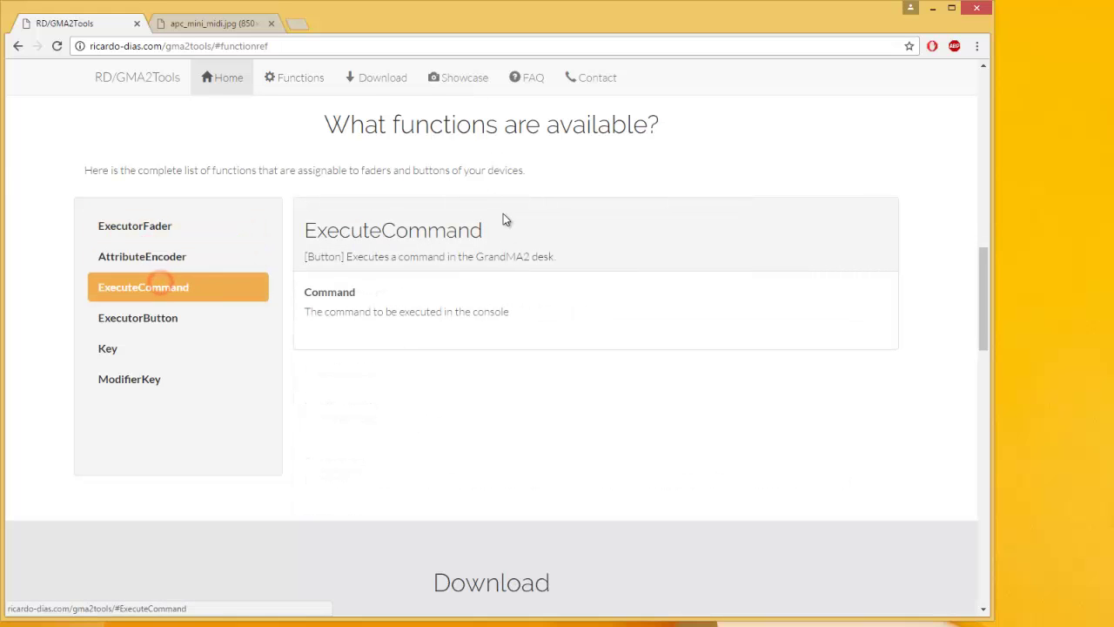
{"action": "left_click_drag", "start_coordinate": [302, 291], "coordinate": [379, 298]}
{"action": "left_click", "coordinate": [341, 309]}
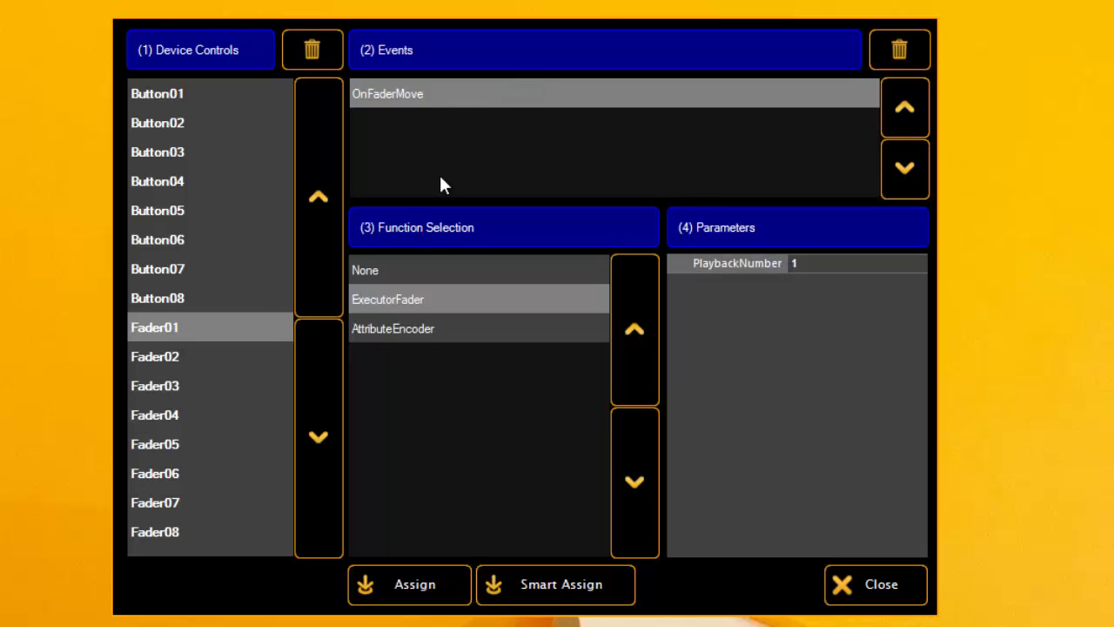
- Assign Fader01 to executor fader 1 and Fader02 to executor fader 2
{"action": "left_click", "coordinate": [434, 582]}
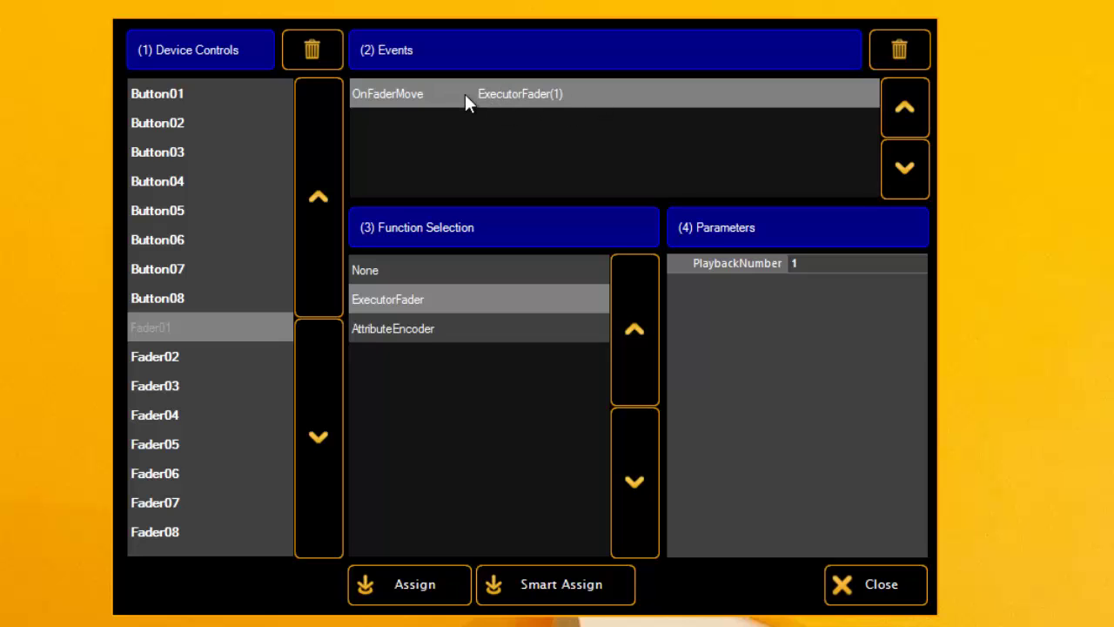
{"action": "left_click", "coordinate": [210, 357]}
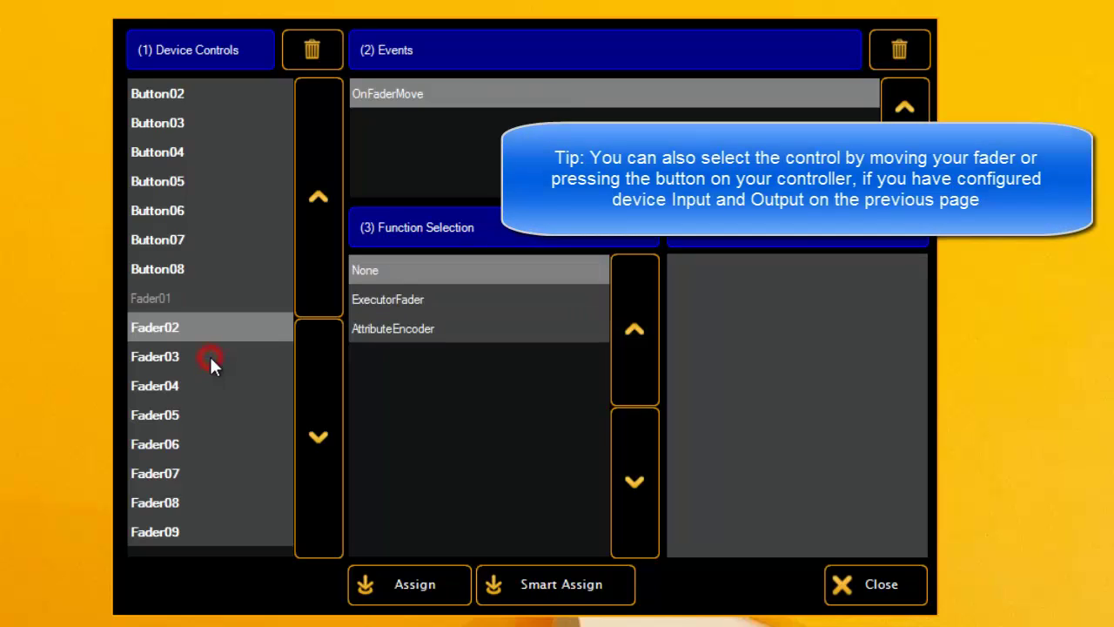
{"action": "left_click", "coordinate": [394, 297]}
{"action": "left_click", "coordinate": [837, 268]}
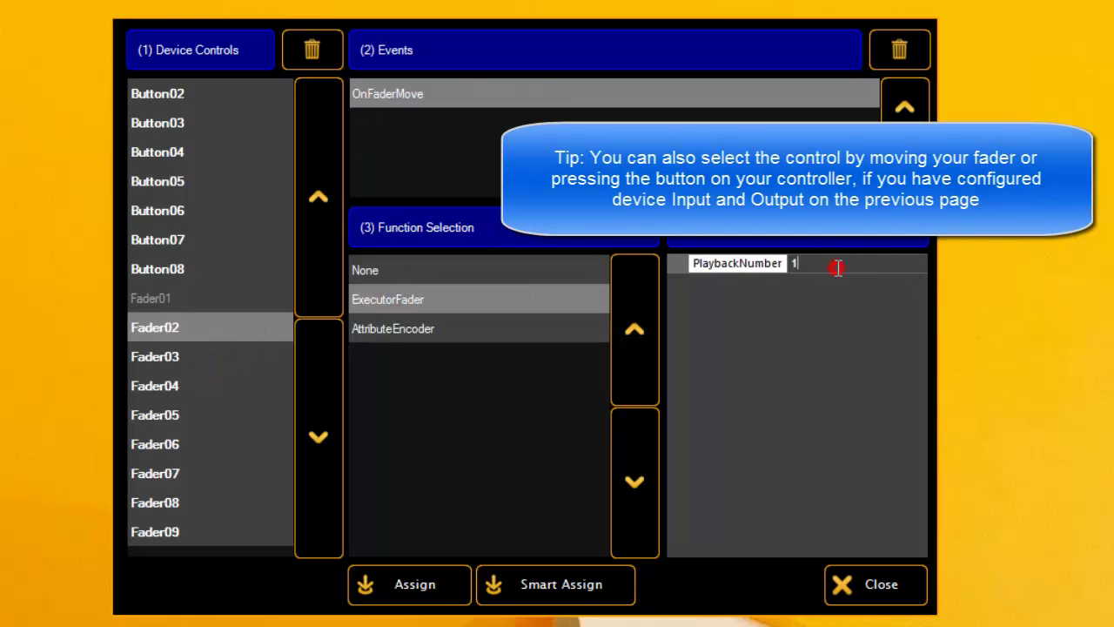
{"action": "key", "text": "BackSpace"}
{"action": "type", "text": "2"}
{"action": "left_click", "coordinate": [809, 333]}
{"action": "left_click", "coordinate": [692, 264]}
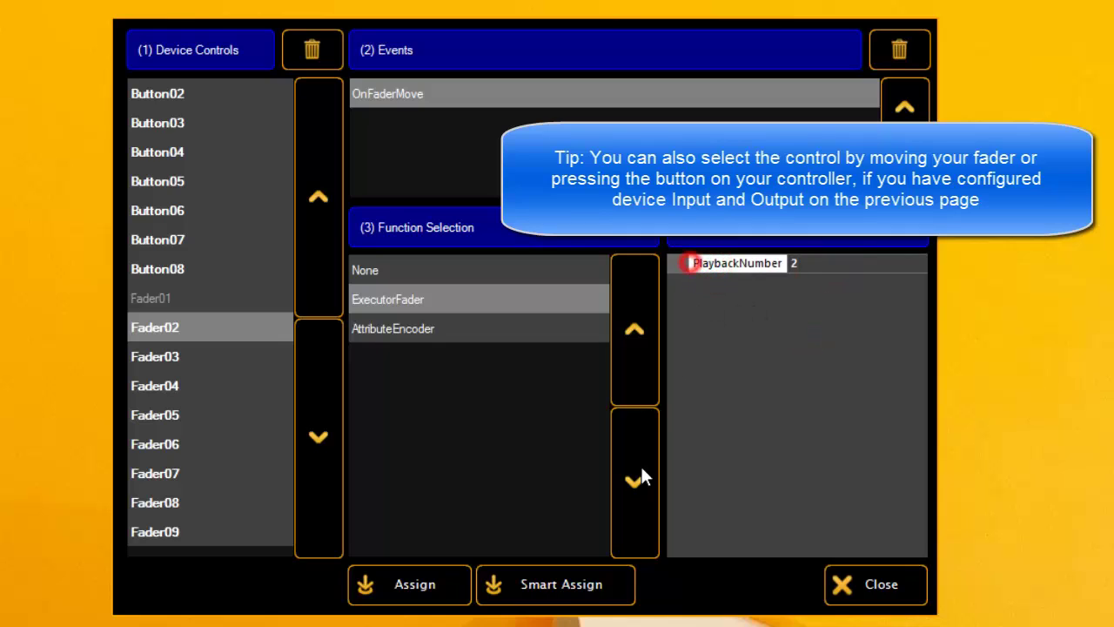
{"action": "left_click", "coordinate": [438, 586]}
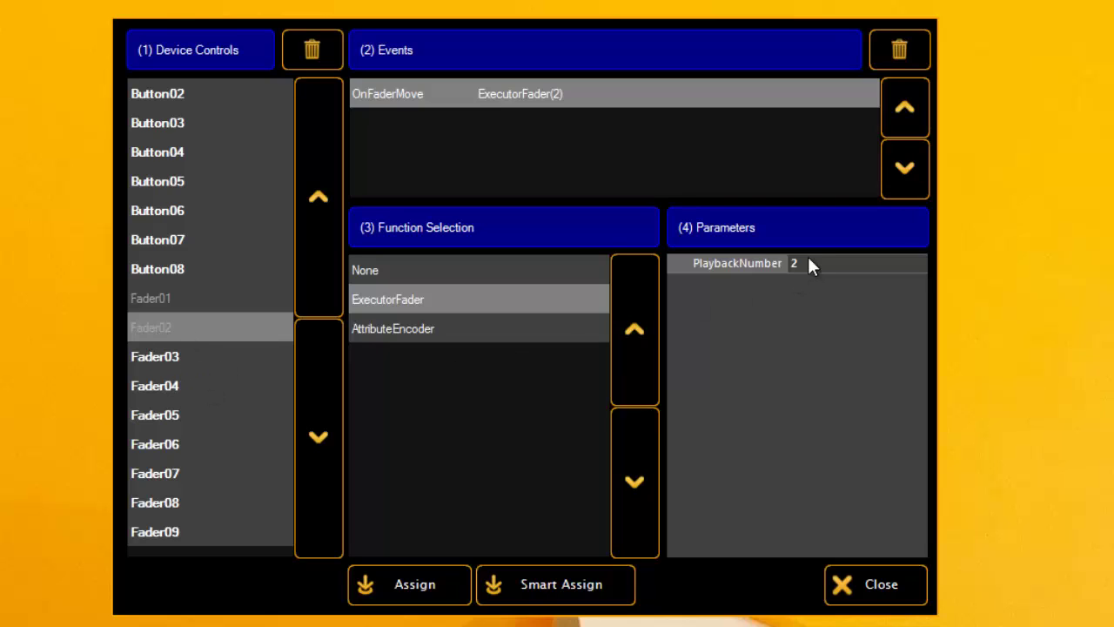
- Smart Assign Fader03 through Fader08 to executor faders 3 through 8
{"action": "left_click", "coordinate": [570, 585]}
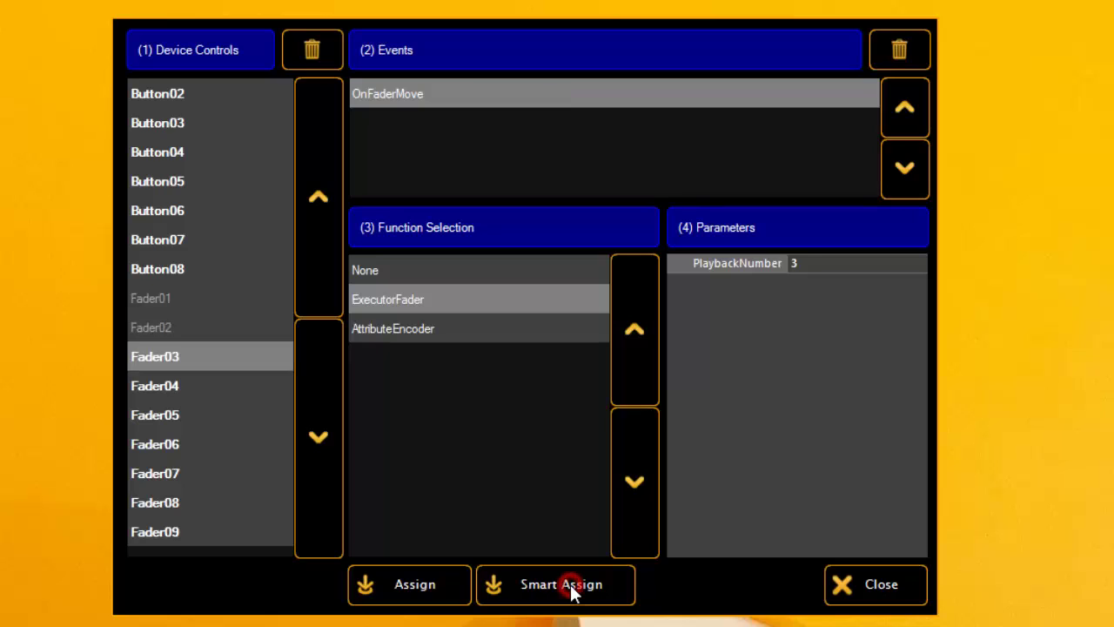
{"action": "left_click", "coordinate": [568, 585]}
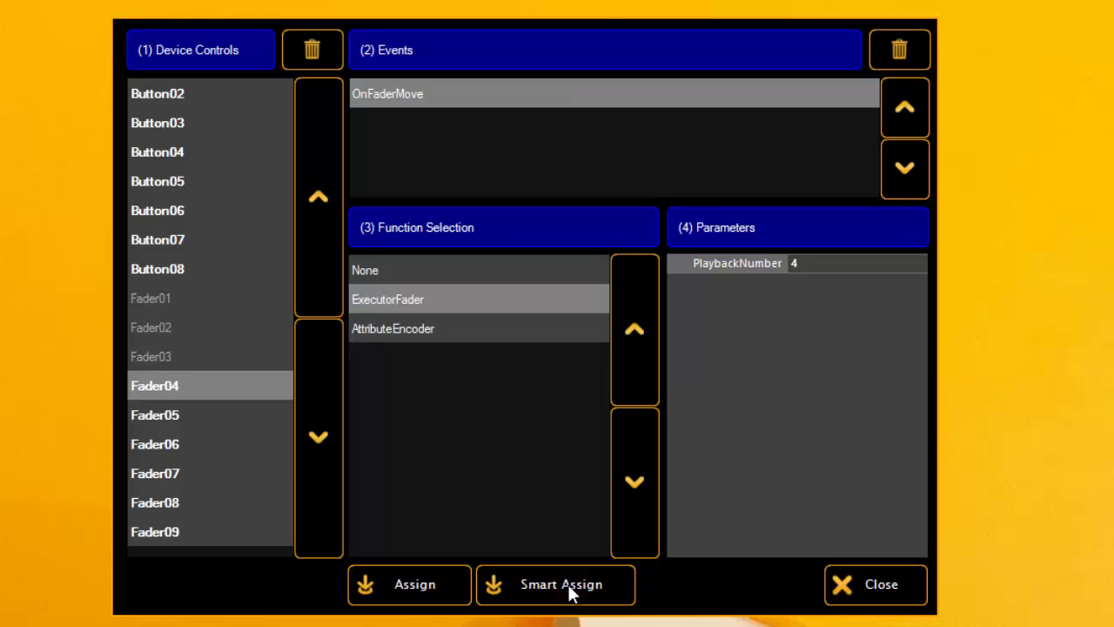
{"action": "left_click", "coordinate": [568, 585]}
{"action": "left_click", "coordinate": [568, 584]}
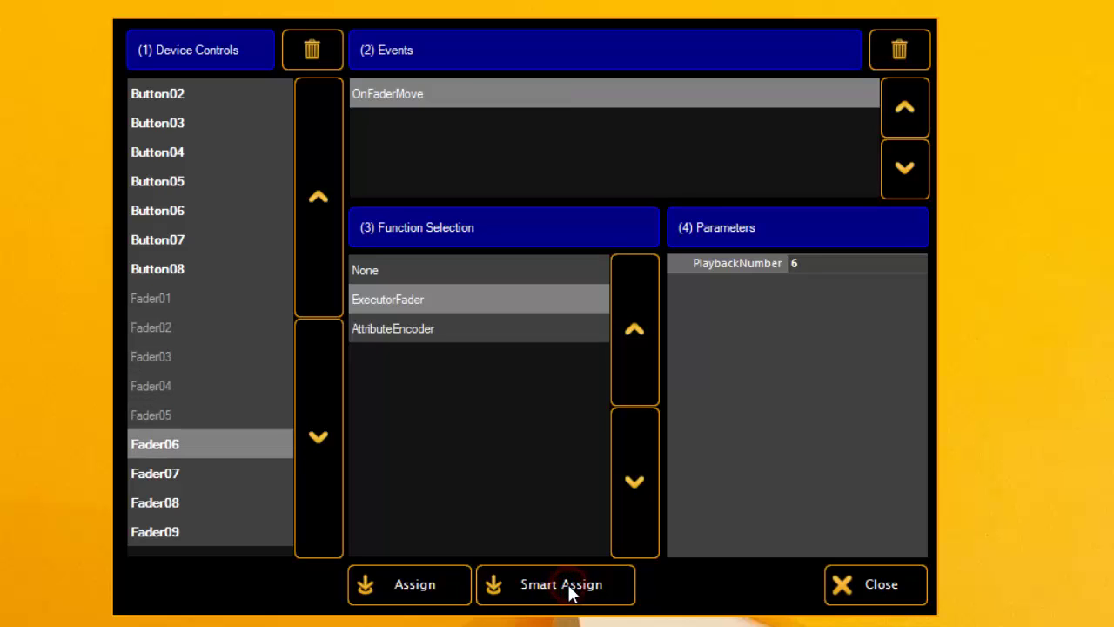
{"action": "left_click", "coordinate": [569, 584]}
{"action": "left_click", "coordinate": [568, 584]}
{"action": "left_click", "coordinate": [569, 584]}
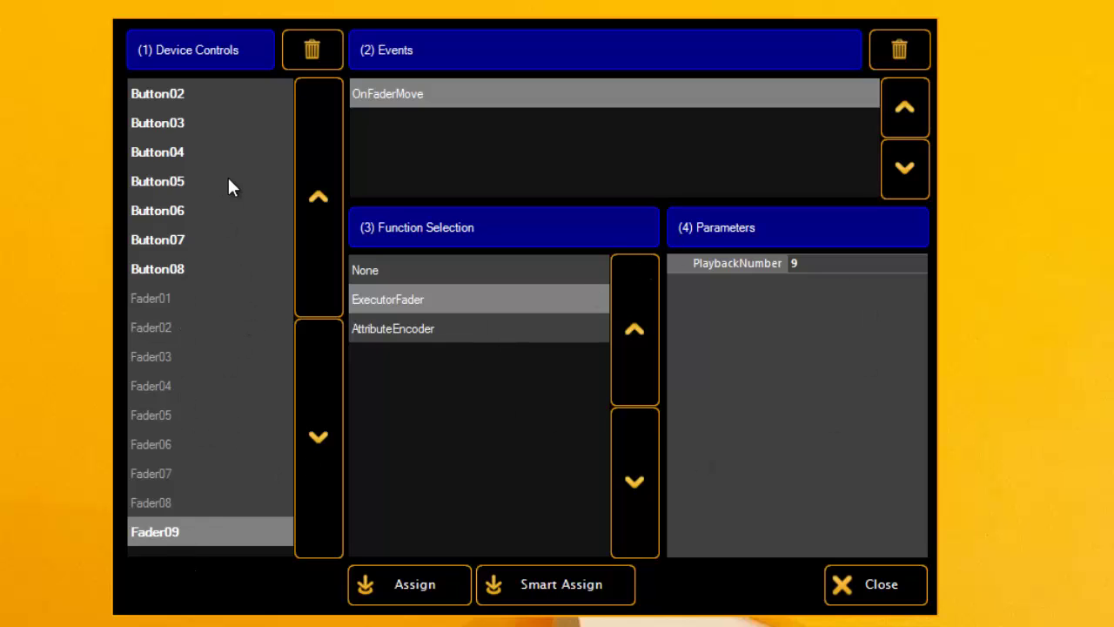
{"action": "scroll", "coordinate": [198, 148], "scroll_direction": "up", "scroll_amount": 3}
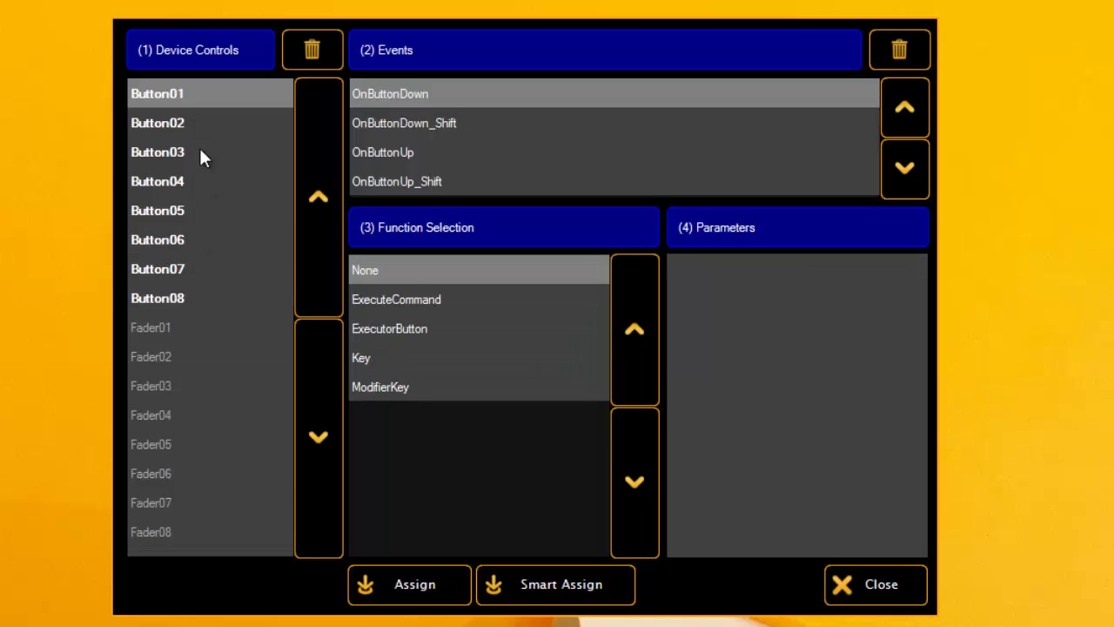
- Assign ExecutorButton(1,1,Hold) to Button01's OnButtonDown event
{"action": "left_click", "coordinate": [187, 122]}
{"action": "left_click", "coordinate": [177, 94]}
{"action": "left_click", "coordinate": [394, 331]}
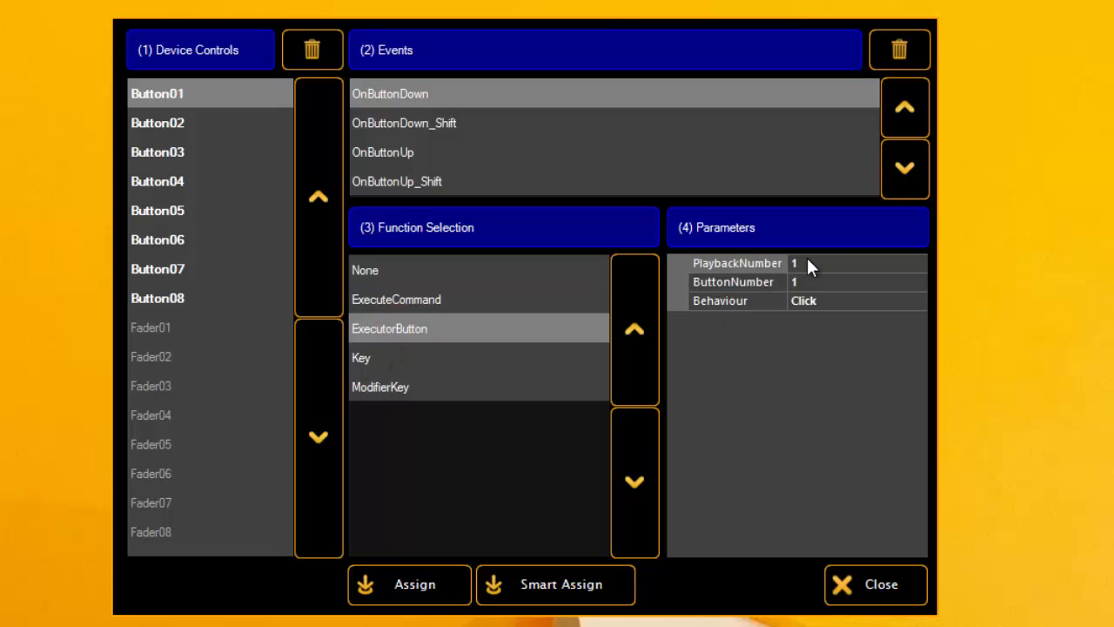
{"action": "left_click", "coordinate": [839, 301]}
{"action": "left_click", "coordinate": [913, 300]}
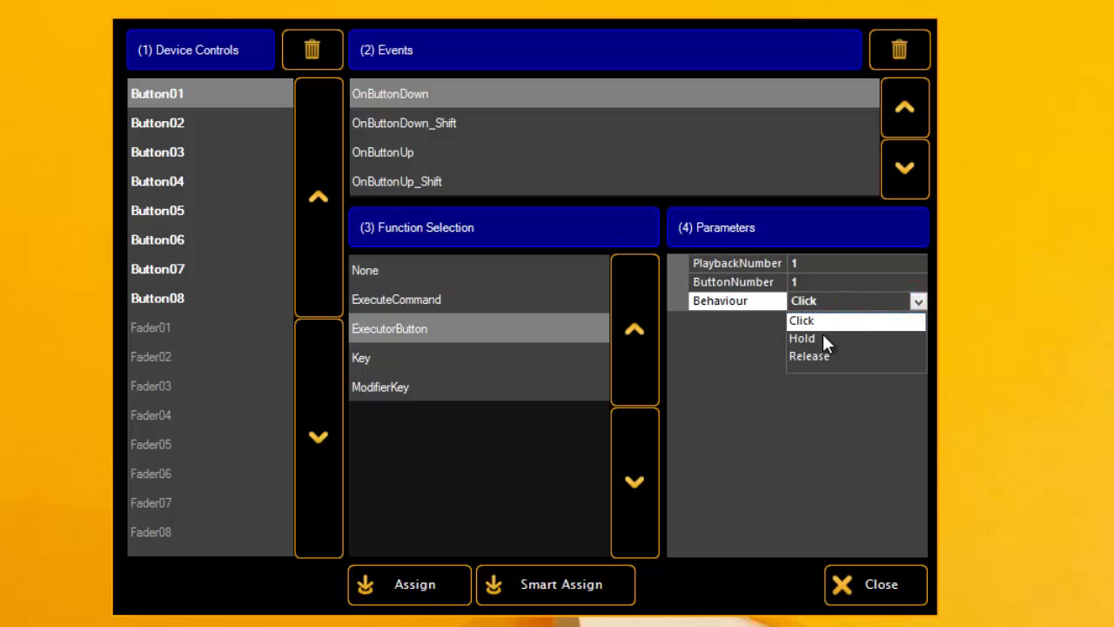
{"action": "left_click", "coordinate": [821, 339]}
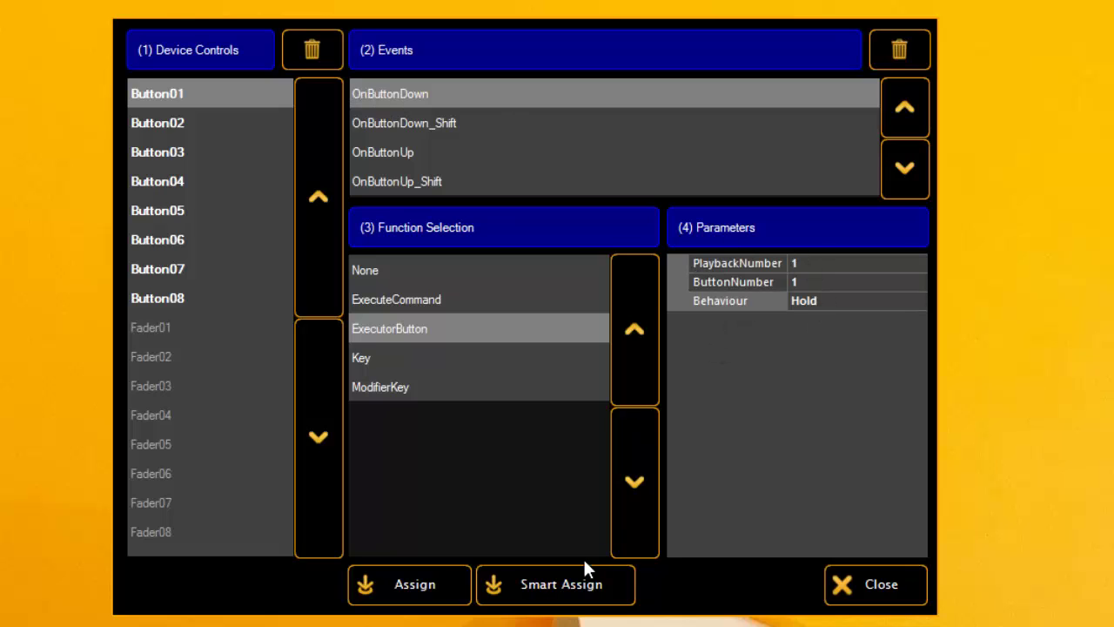
{"action": "left_click", "coordinate": [570, 582]}
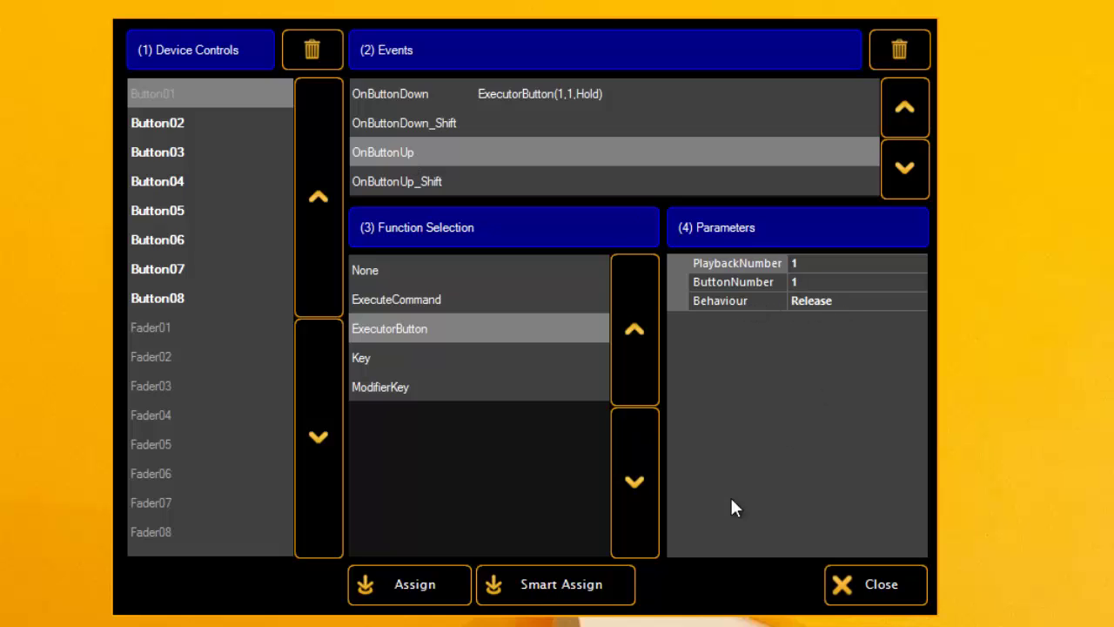
- Finish Button01's release and map Button02–Button04 press/release to executors 2–4 with Smart Assign
{"action": "left_click", "coordinate": [561, 581]}
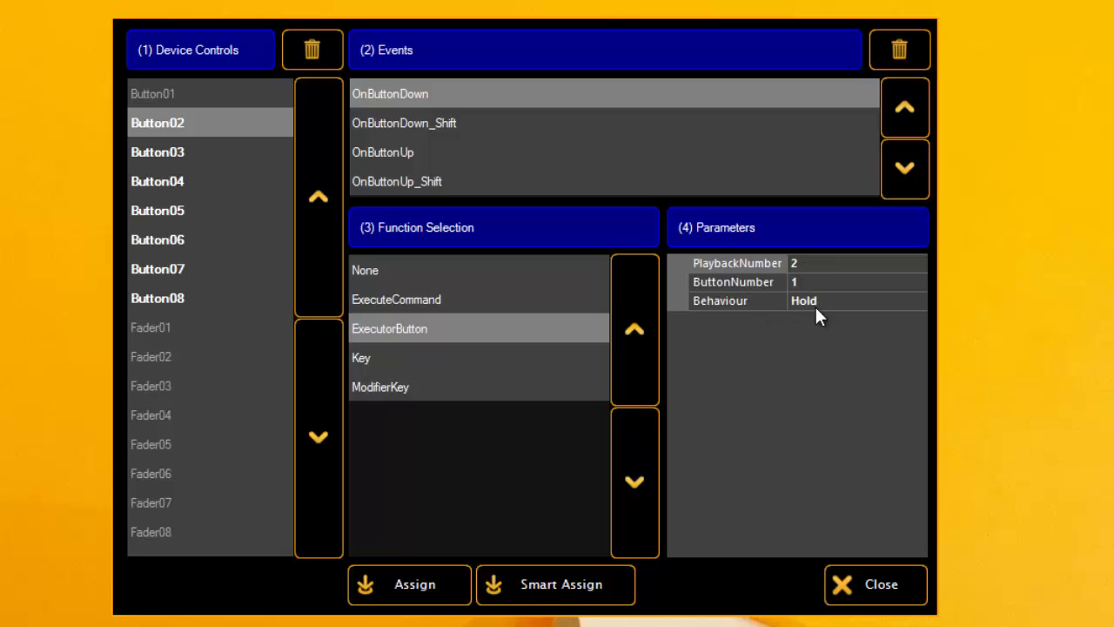
{"action": "left_click", "coordinate": [570, 597]}
{"action": "left_click", "coordinate": [570, 597]}
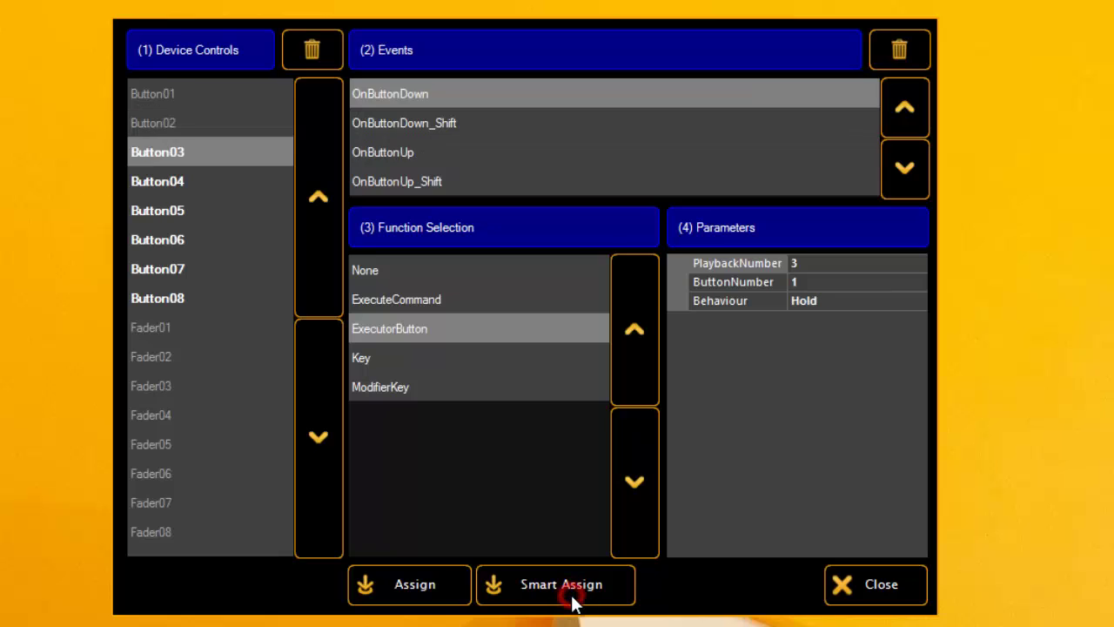
{"action": "left_click", "coordinate": [571, 597]}
{"action": "left_click", "coordinate": [571, 598]}
{"action": "left_click", "coordinate": [571, 598]}
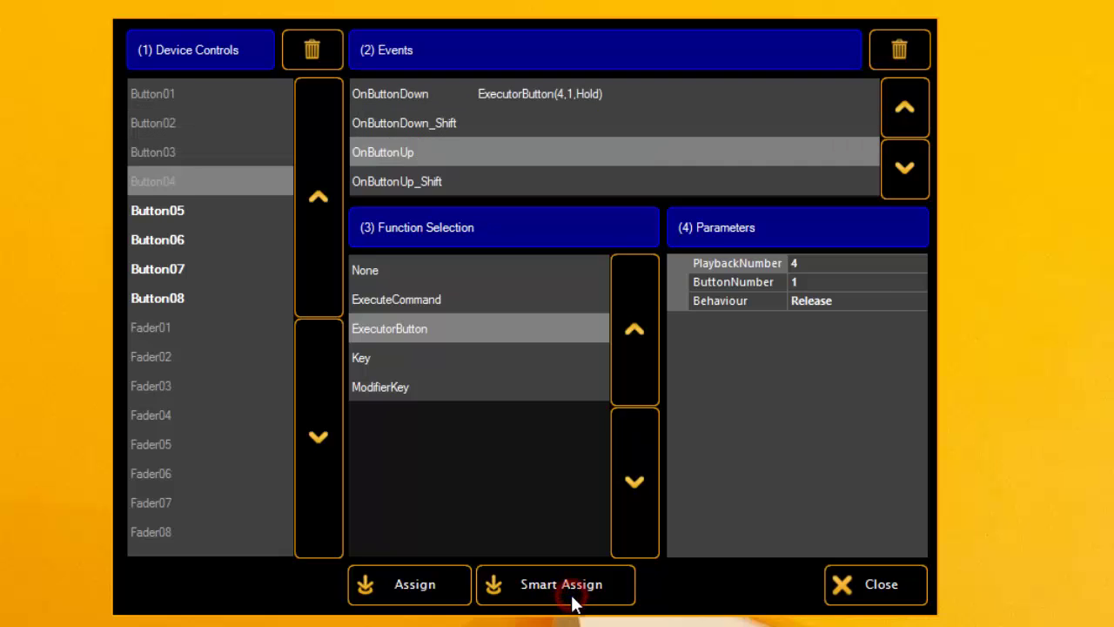
{"action": "left_click", "coordinate": [571, 598]}
- Map Button05–Button08 to executors 5–8 as hold on press, release on button up
{"action": "left_click", "coordinate": [570, 598]}
{"action": "left_click", "coordinate": [570, 598]}
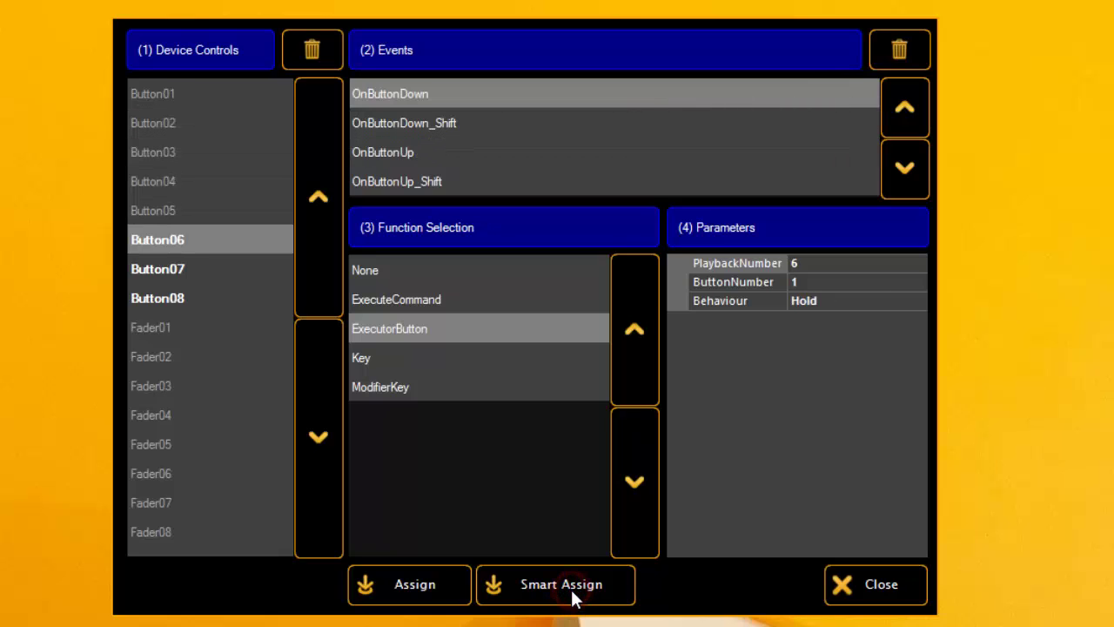
{"action": "left_click", "coordinate": [571, 598]}
{"action": "left_click", "coordinate": [564, 592]}
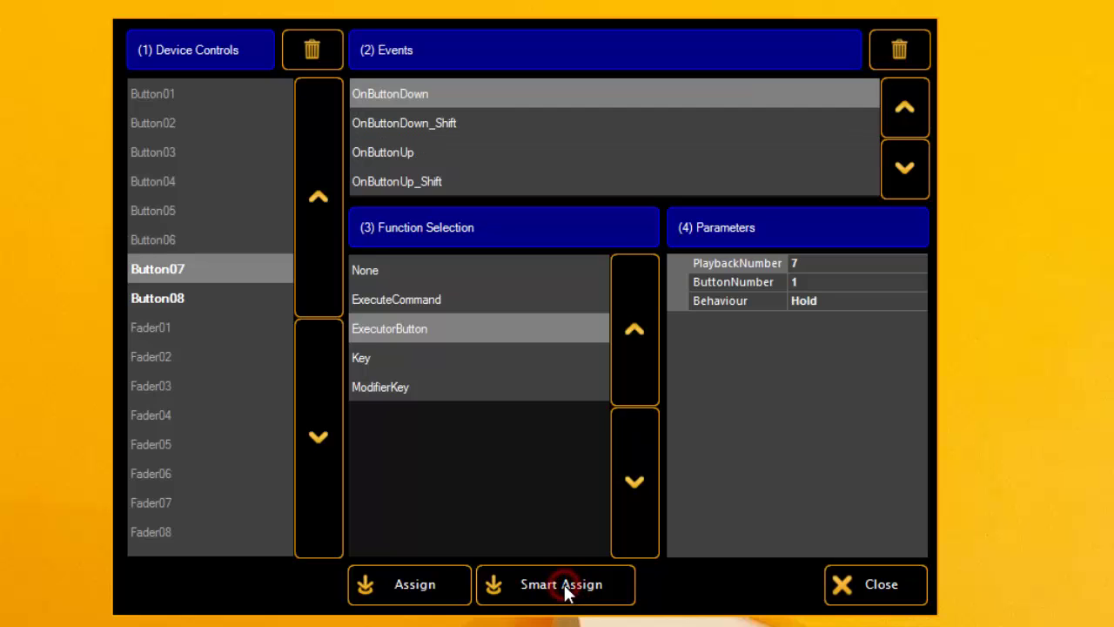
{"action": "left_click", "coordinate": [564, 592]}
{"action": "left_click", "coordinate": [564, 591]}
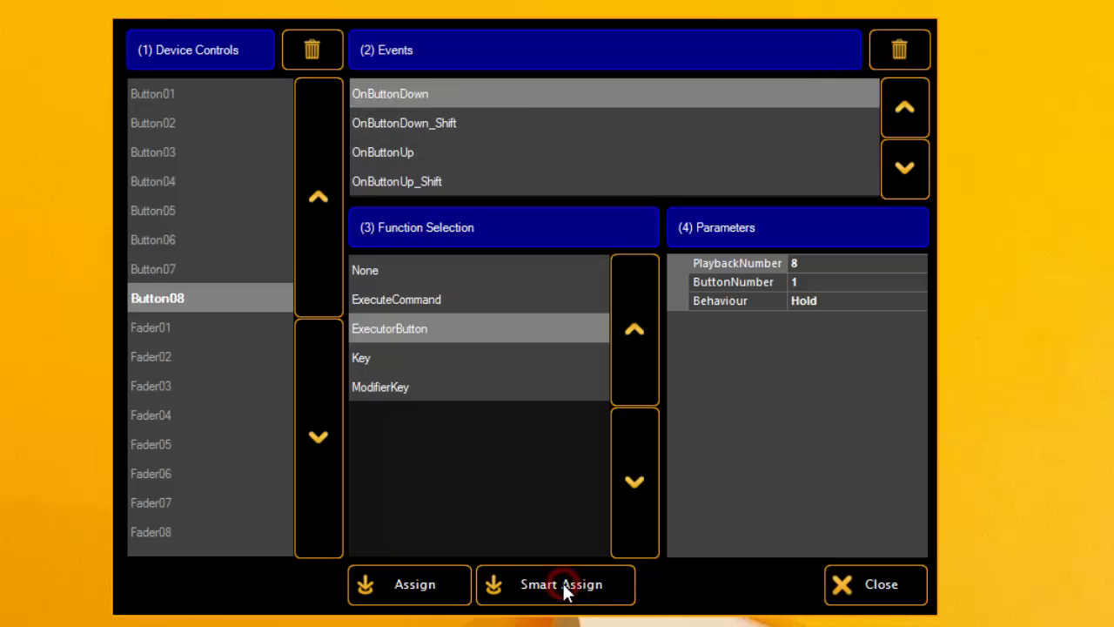
{"action": "left_click", "coordinate": [564, 591]}
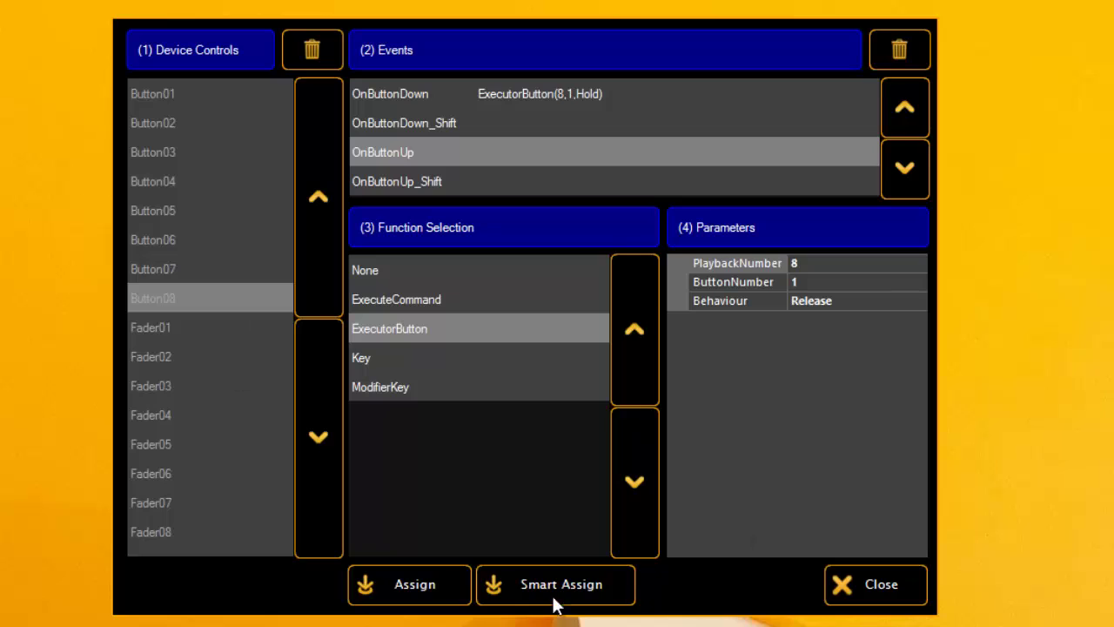
{"action": "left_click", "coordinate": [397, 589]}
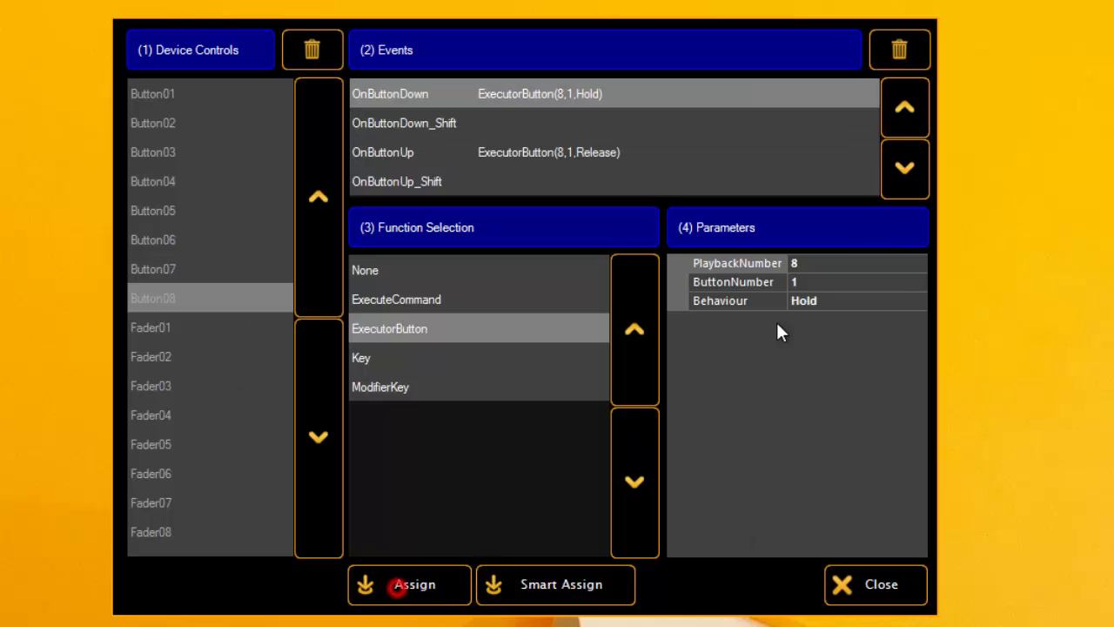
- Verify the ExecutorButton Hold/Release events on Button01 through Button08 in Device Controls
{"action": "left_click", "coordinate": [183, 93]}
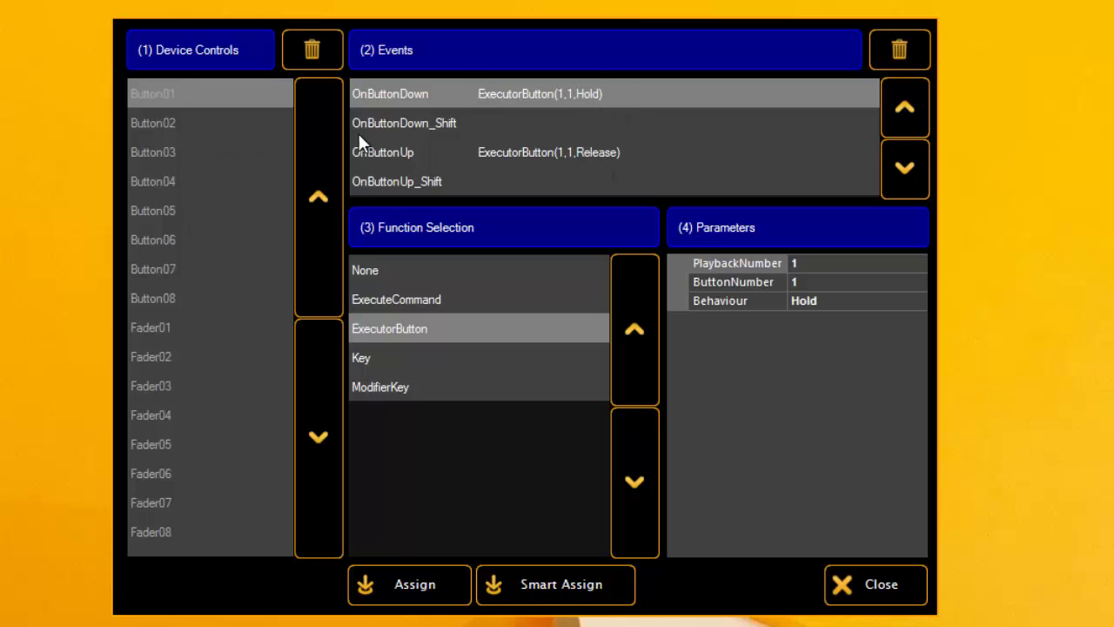
{"action": "left_click", "coordinate": [251, 119]}
{"action": "left_click", "coordinate": [241, 156]}
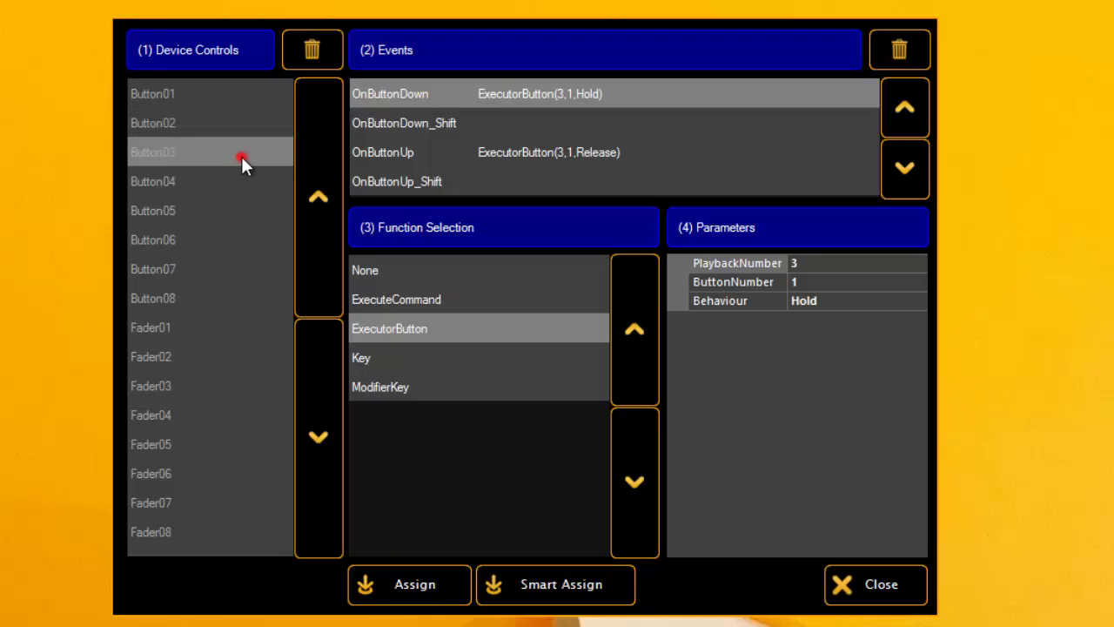
{"action": "left_click", "coordinate": [232, 180]}
{"action": "left_click", "coordinate": [226, 207]}
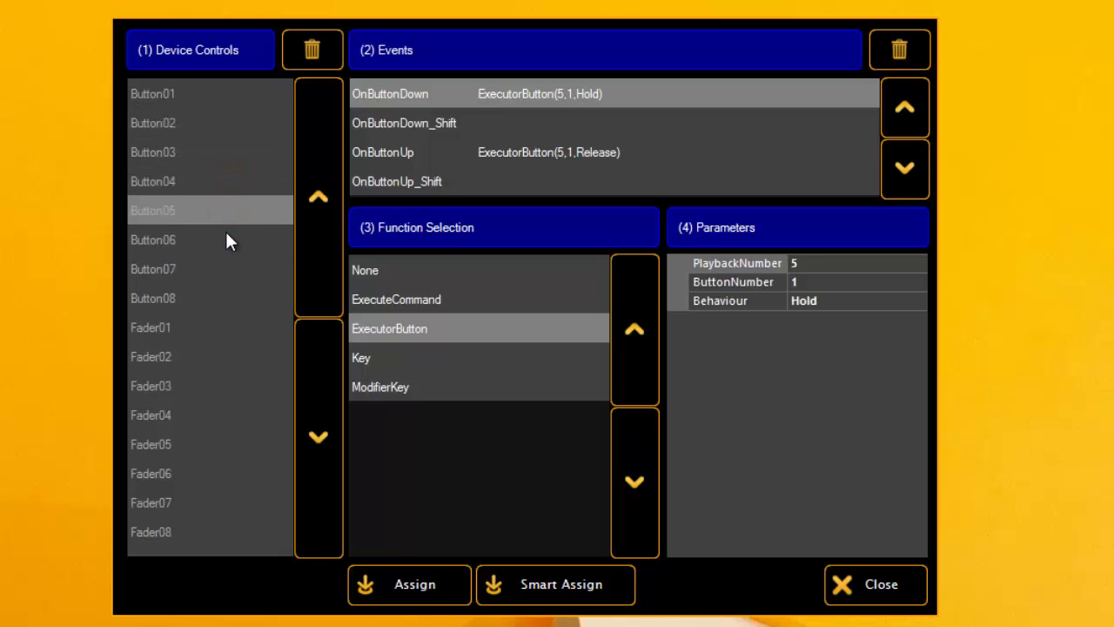
{"action": "left_click", "coordinate": [225, 235]}
{"action": "left_click", "coordinate": [225, 263]}
{"action": "left_click", "coordinate": [225, 293]}
{"action": "left_click", "coordinate": [202, 83]}
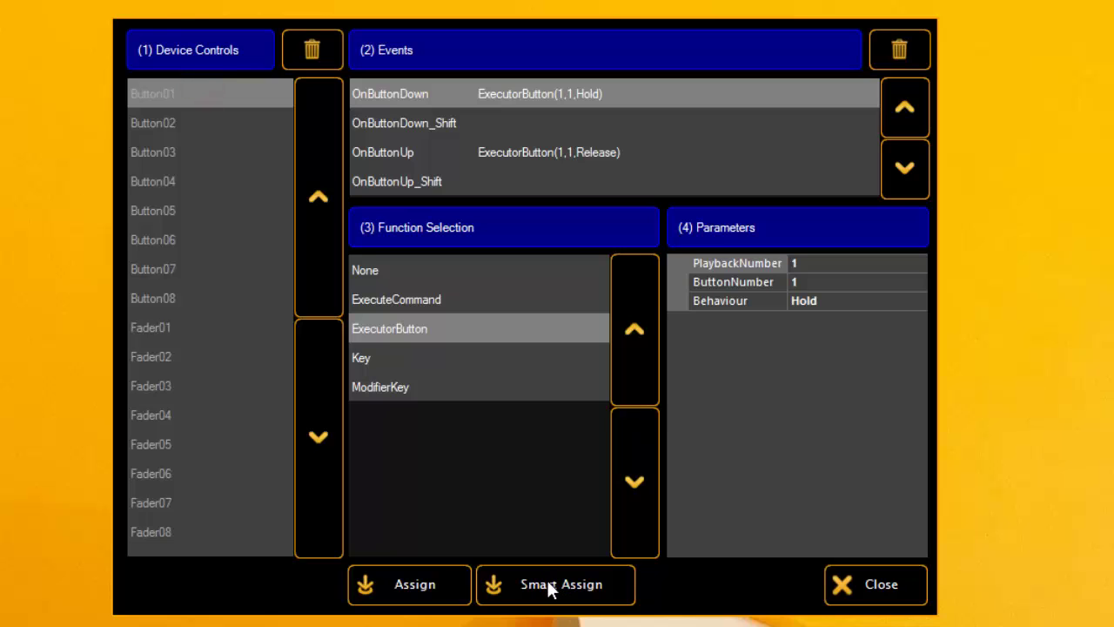
- Close the assignment window, then connect the APC mini over MIDI and connect to grandMA2
{"action": "left_click", "coordinate": [869, 589]}
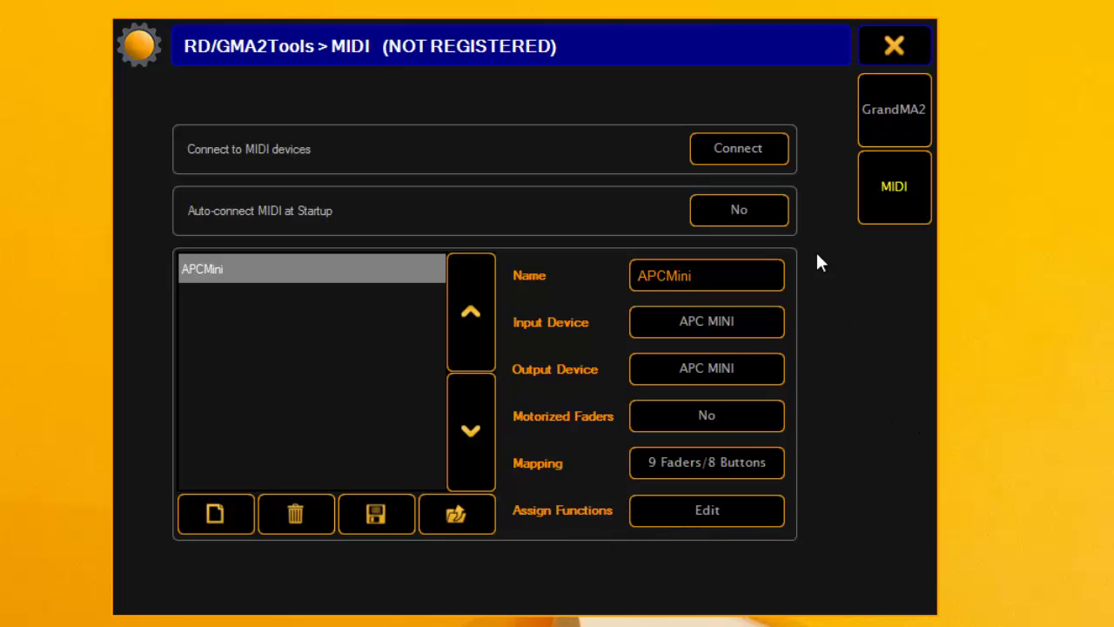
{"action": "left_click", "coordinate": [728, 149]}
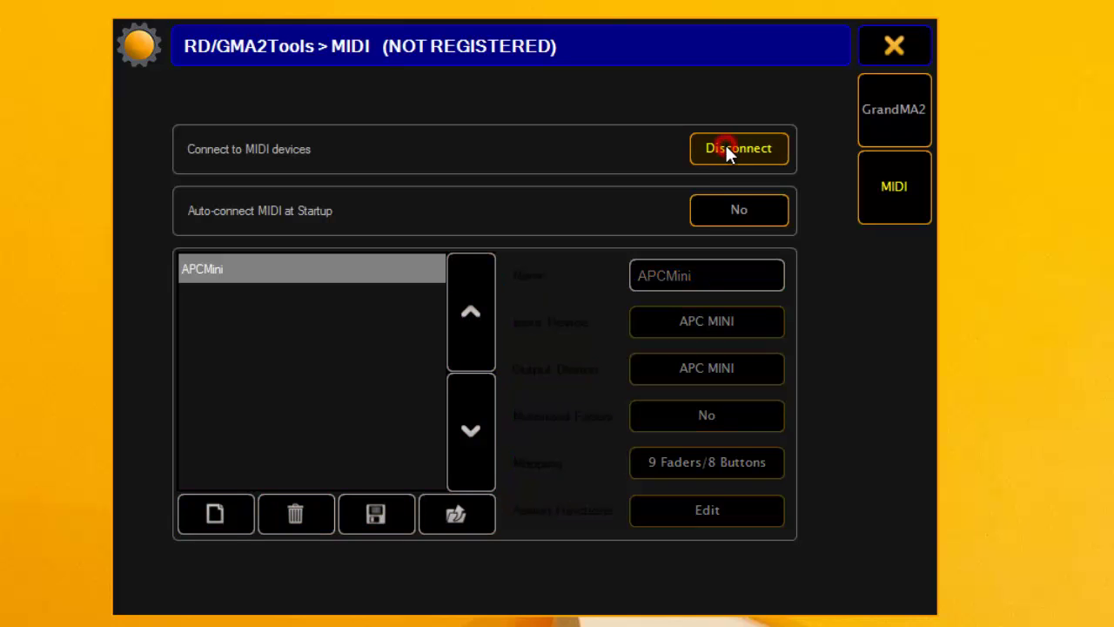
{"action": "left_click", "coordinate": [906, 111]}
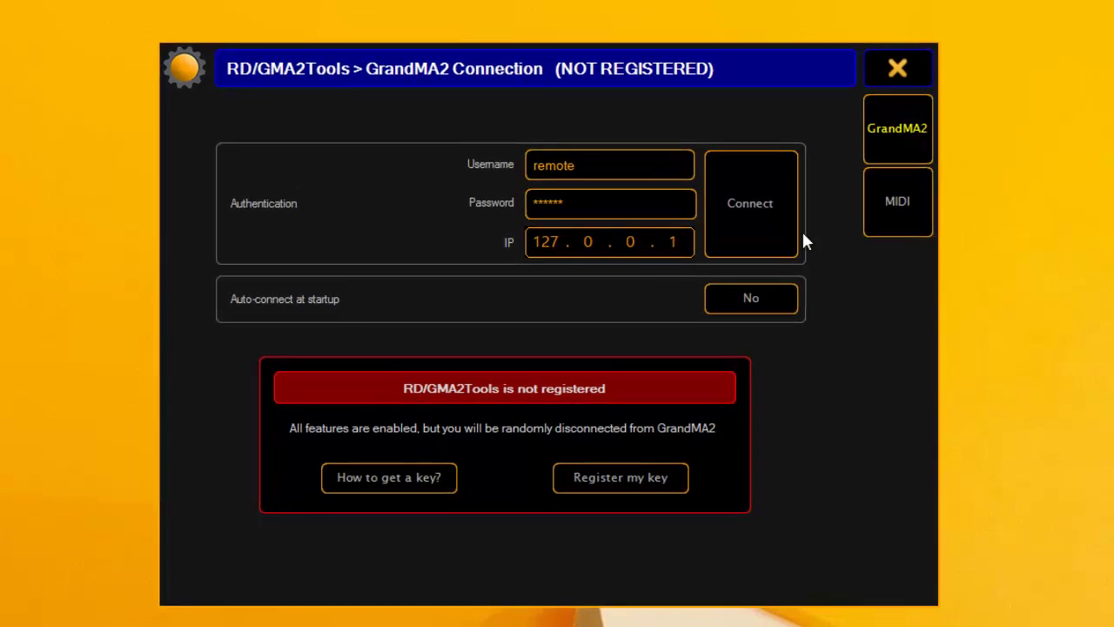
{"action": "left_click", "coordinate": [746, 189]}
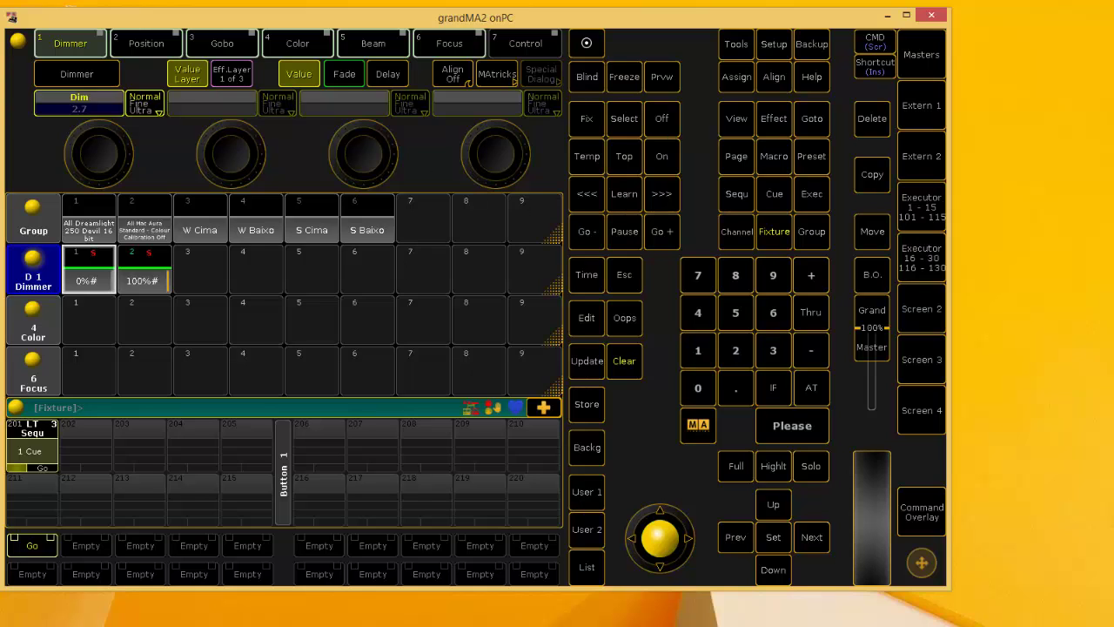
- Show the Executor 1-15 fader page in grandMA2 onPC
{"action": "left_click", "coordinate": [920, 207]}
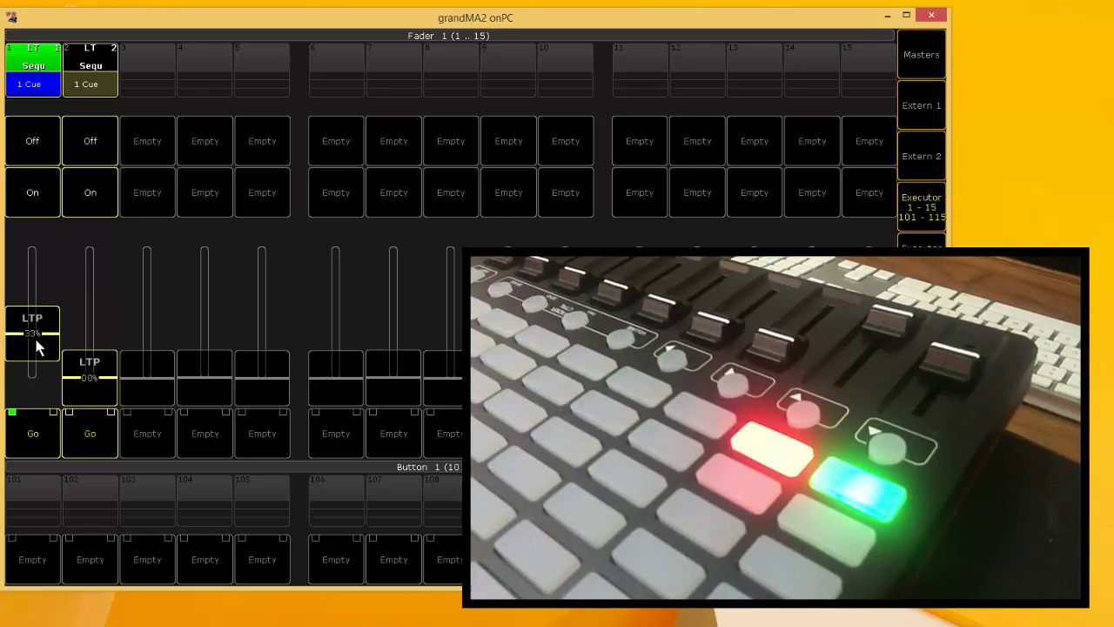
- Drag executor 1's fader up from 33% to about 75%
{"action": "left_click_drag", "start_coordinate": [36, 348], "coordinate": [39, 284]}
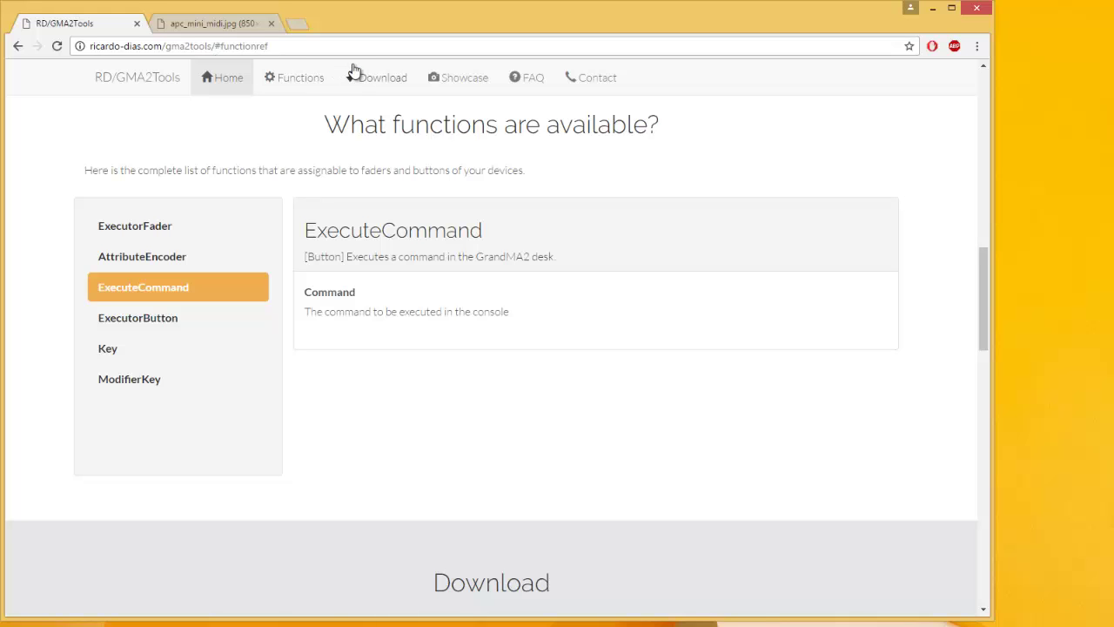
- Go to the site's Download section, then jump to the Drop Me A Line contact form
{"action": "left_click", "coordinate": [355, 74]}
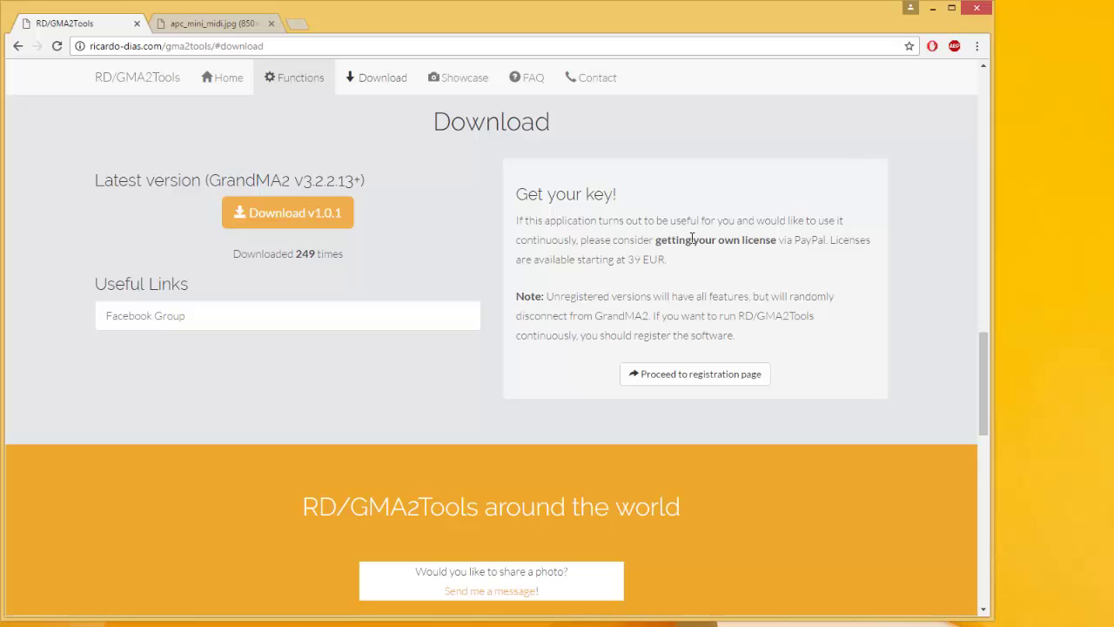
{"action": "scroll", "coordinate": [537, 245], "scroll_direction": "down", "scroll_amount": 1}
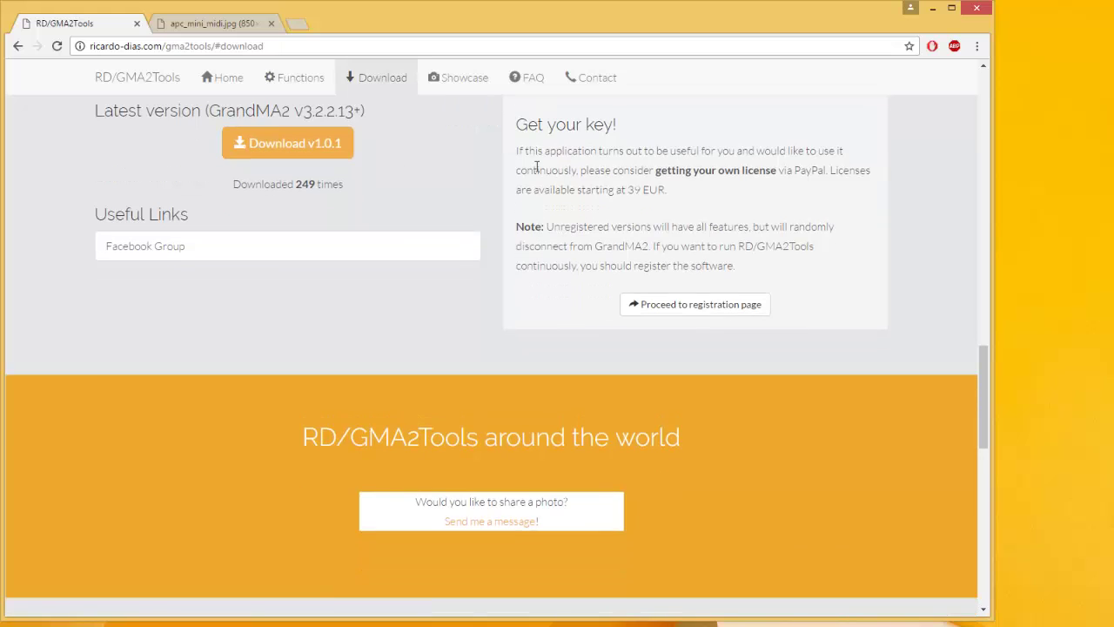
{"action": "left_click", "coordinate": [597, 78]}
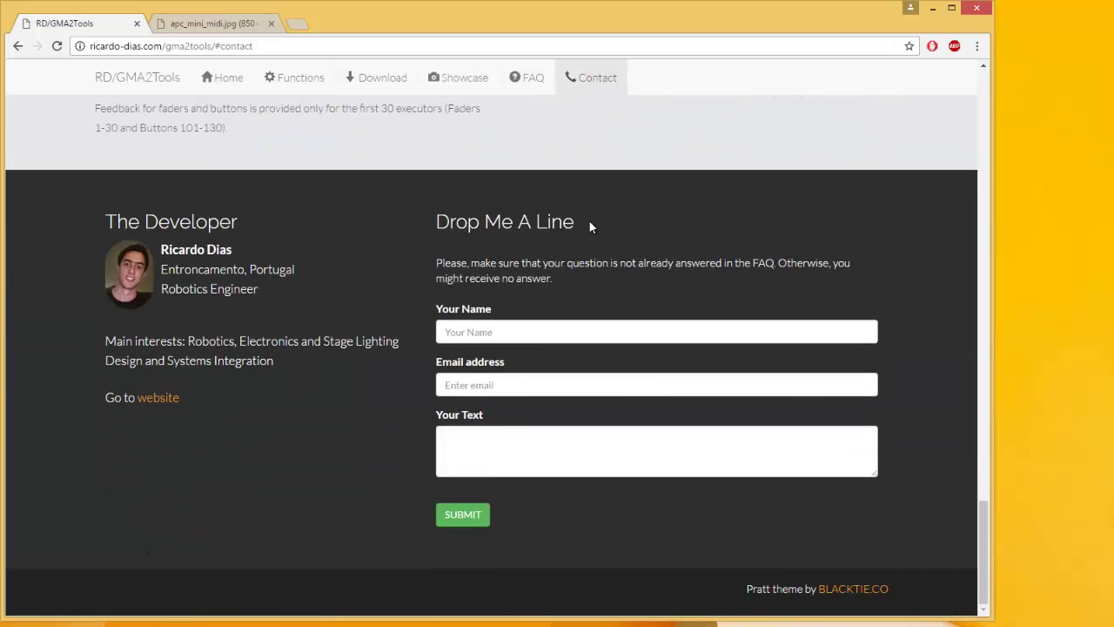